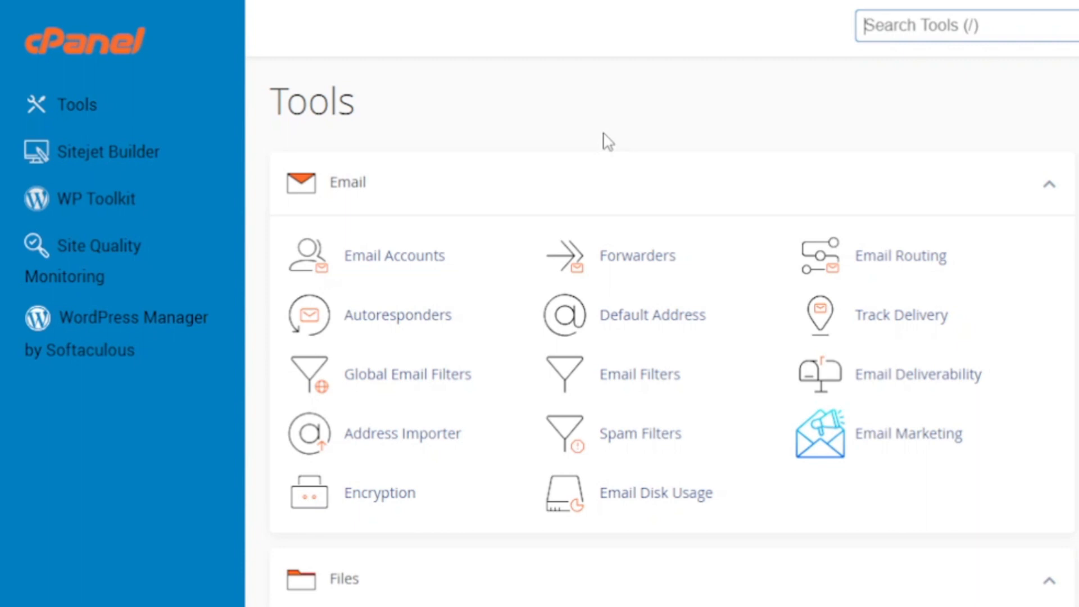
- Search the cPanel tools for 'file' and open File Manager
scroll(753, 330, "down", 4)
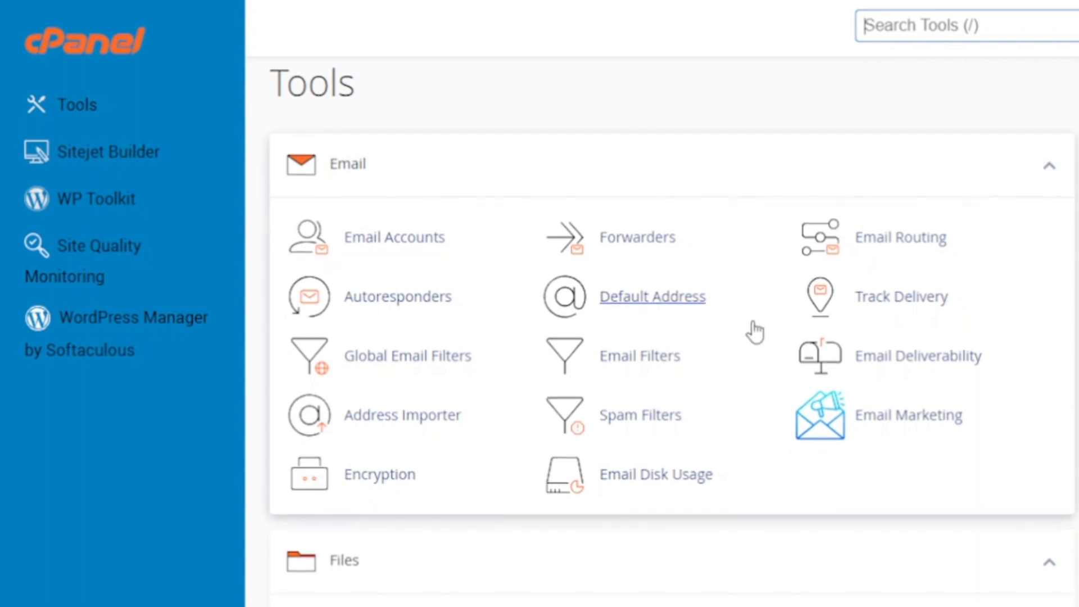
scroll(753, 329, "down", 2)
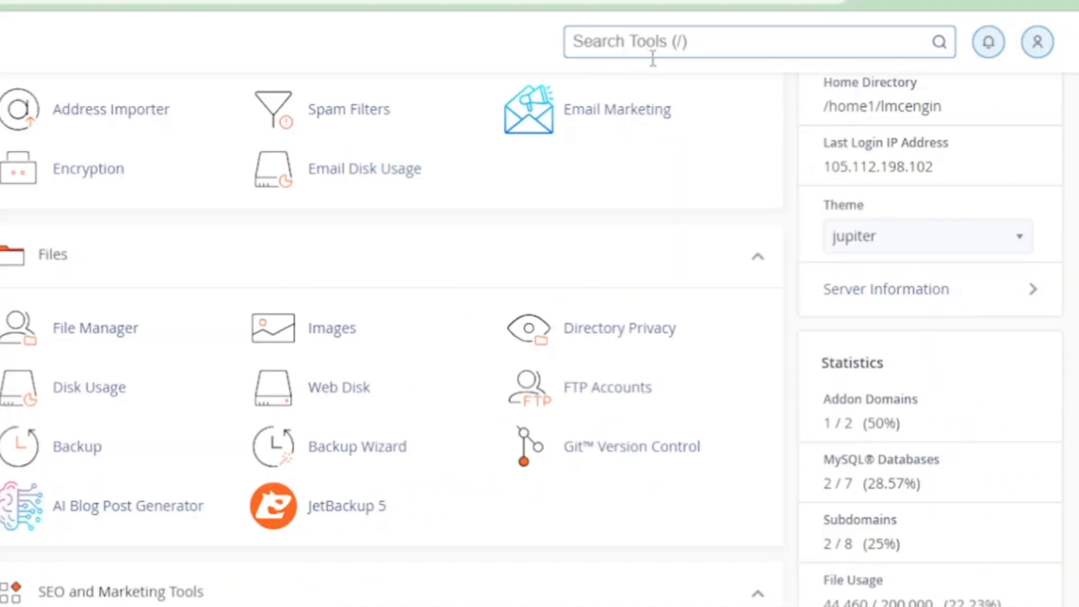
type("file")
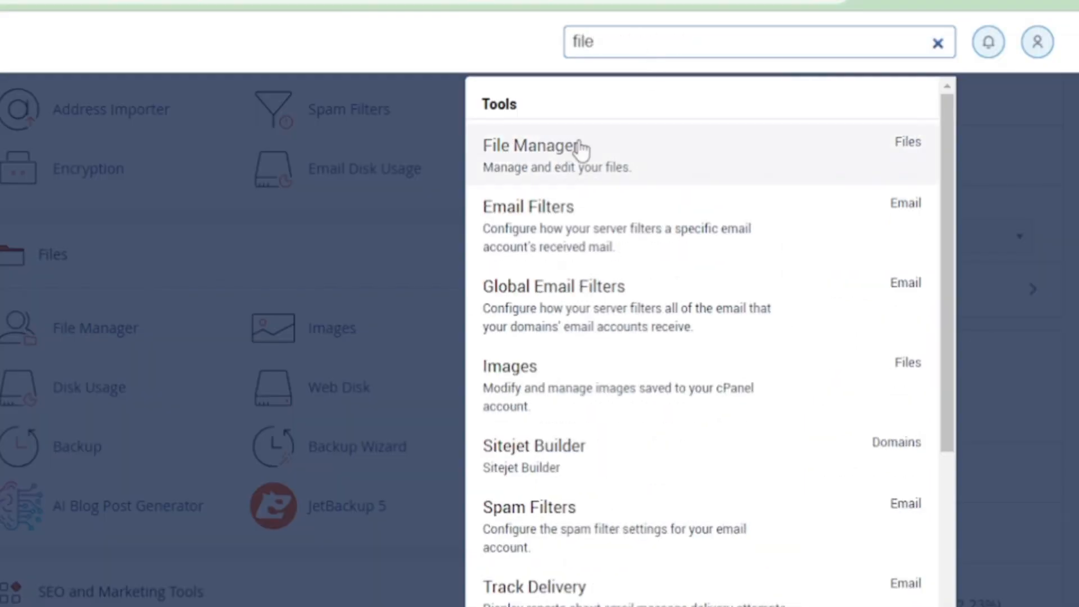
left_click(546, 172)
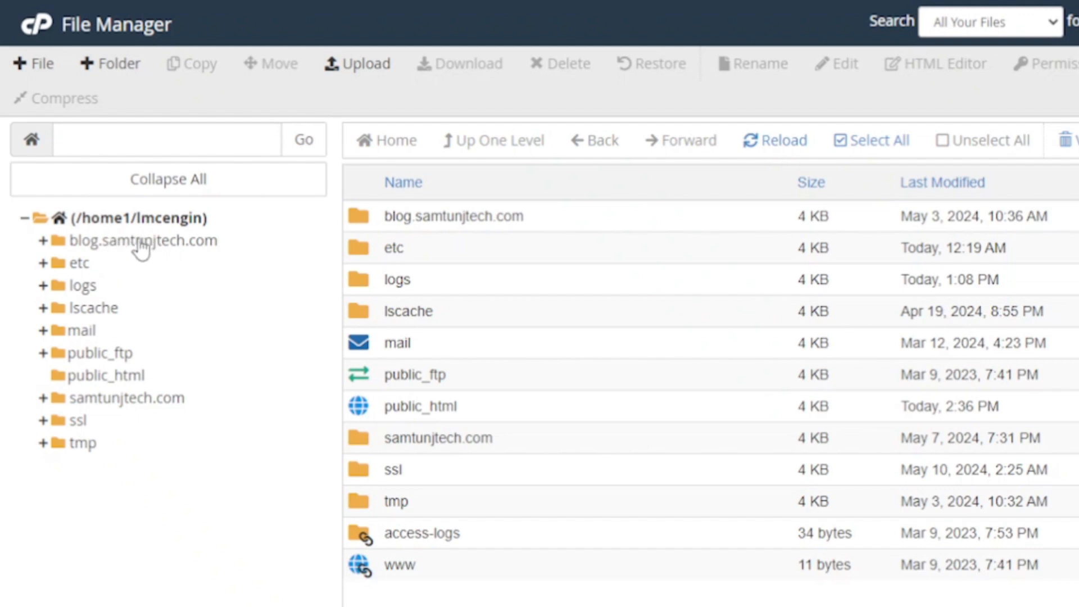
- Open the public_html folder from the File Manager folder tree
left_click(84, 380)
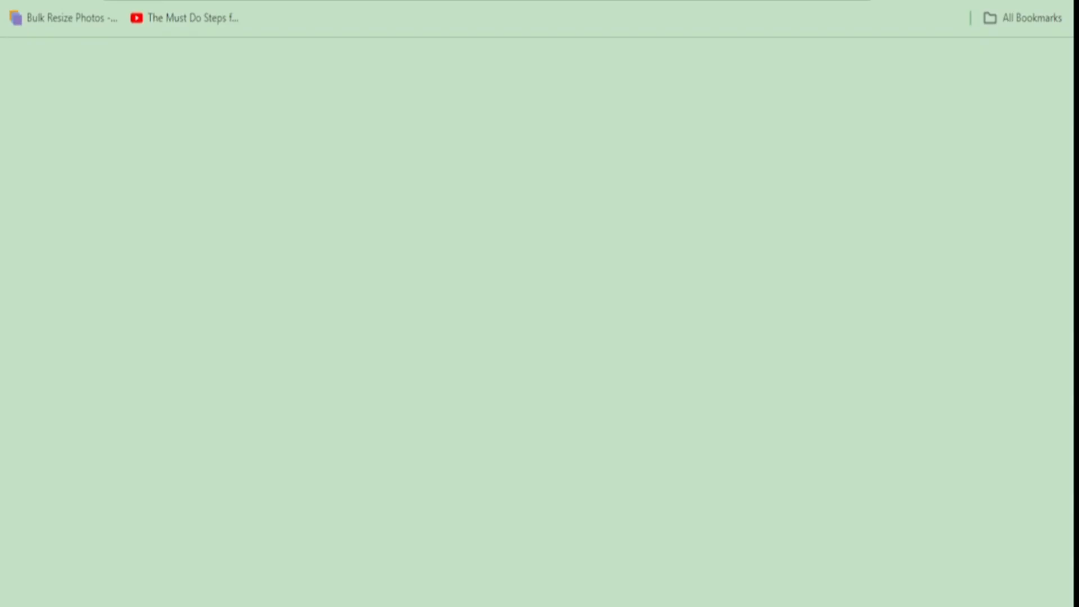
- Search the web for 'download wordpress'
type("downa")
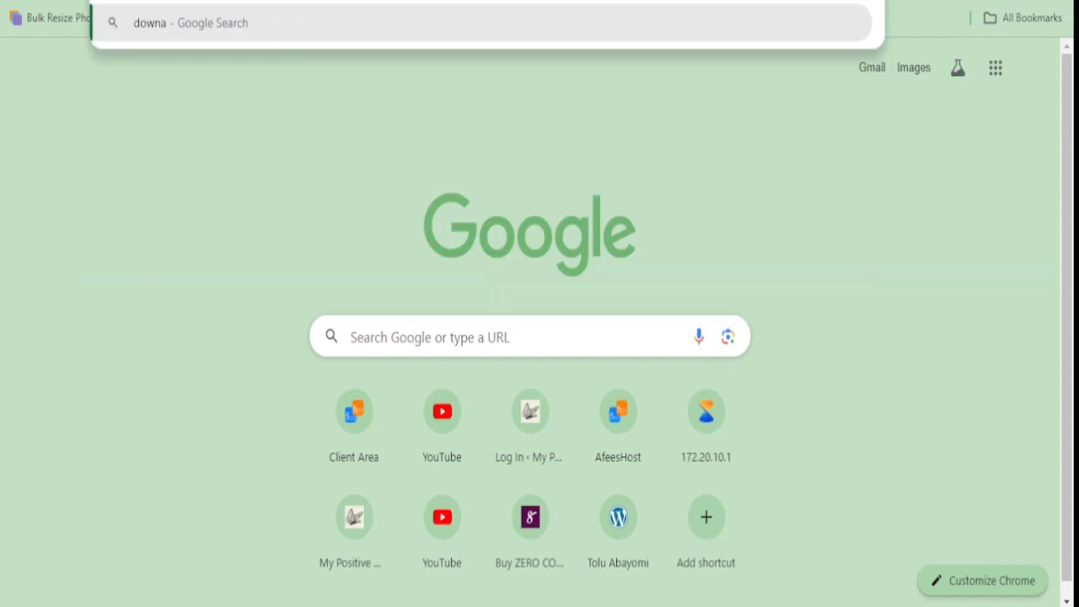
key("BackSpace")
type("load")
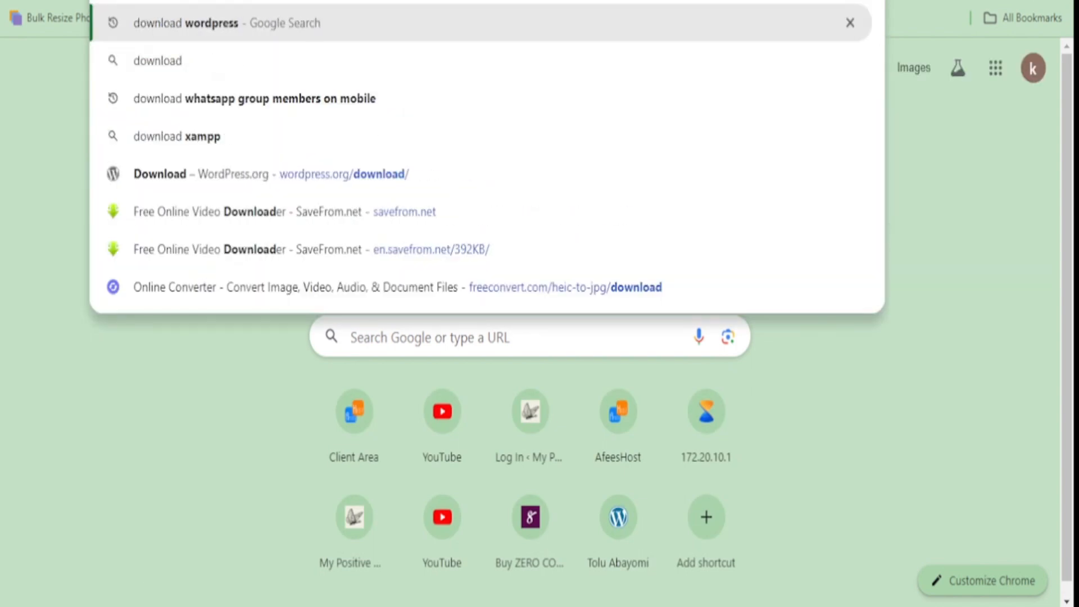
key("Return")
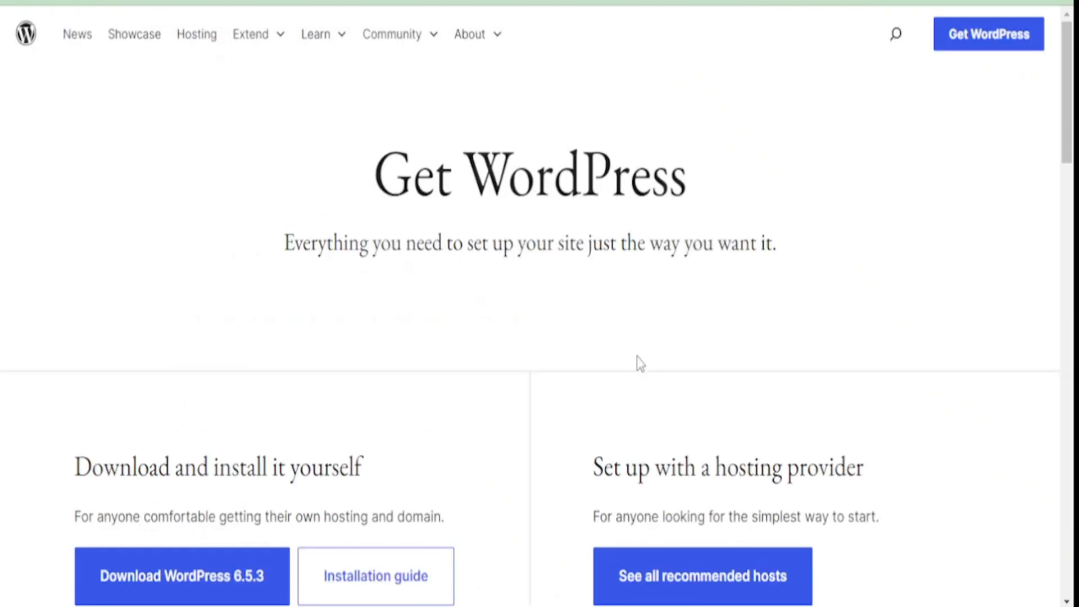
- Download WordPress 6.5.3 from wordpress.org and close the thank-you message
scroll(636, 357, "down", 5)
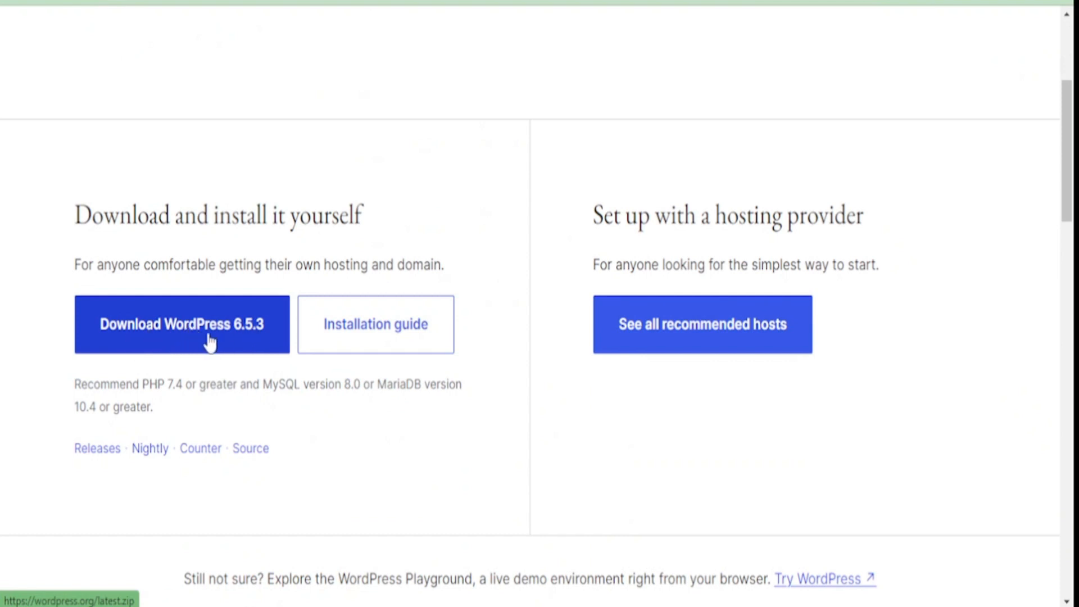
left_click(173, 336)
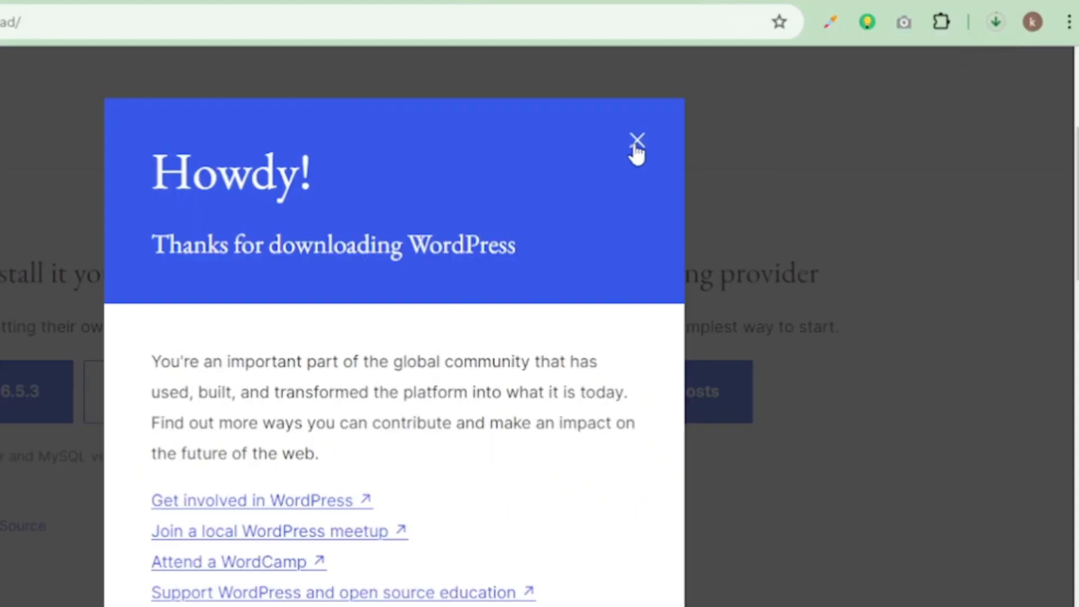
left_click(637, 142)
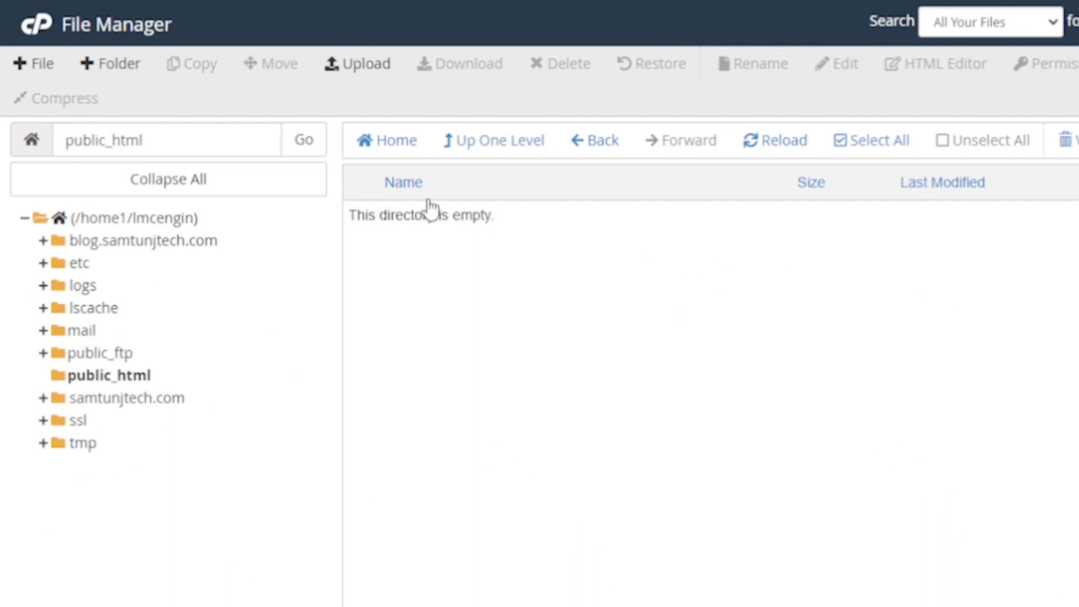
- Upload wordpress-6.5.3.zip from Downloads into public_html and return to the file listing
left_click(366, 73)
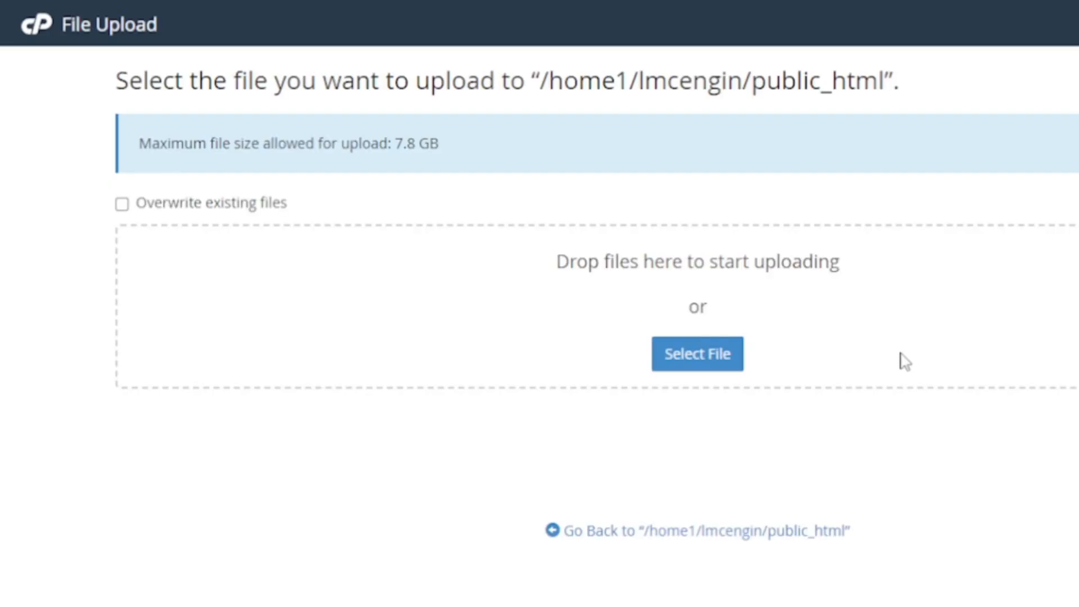
left_click(703, 362)
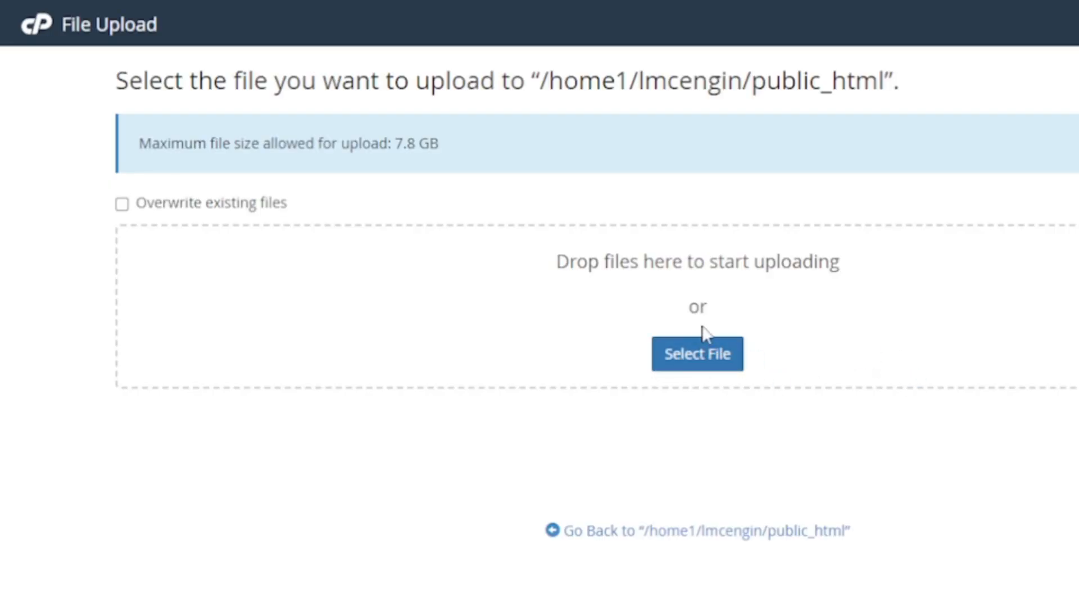
scroll(84, 168, "down", 5)
left_click(92, 180)
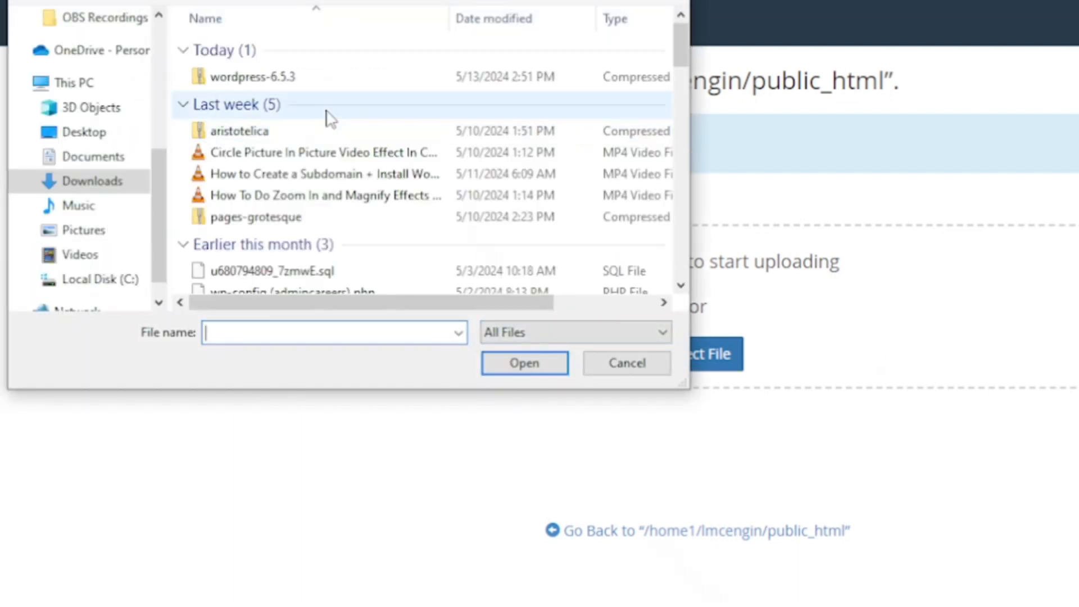
double_click(248, 85)
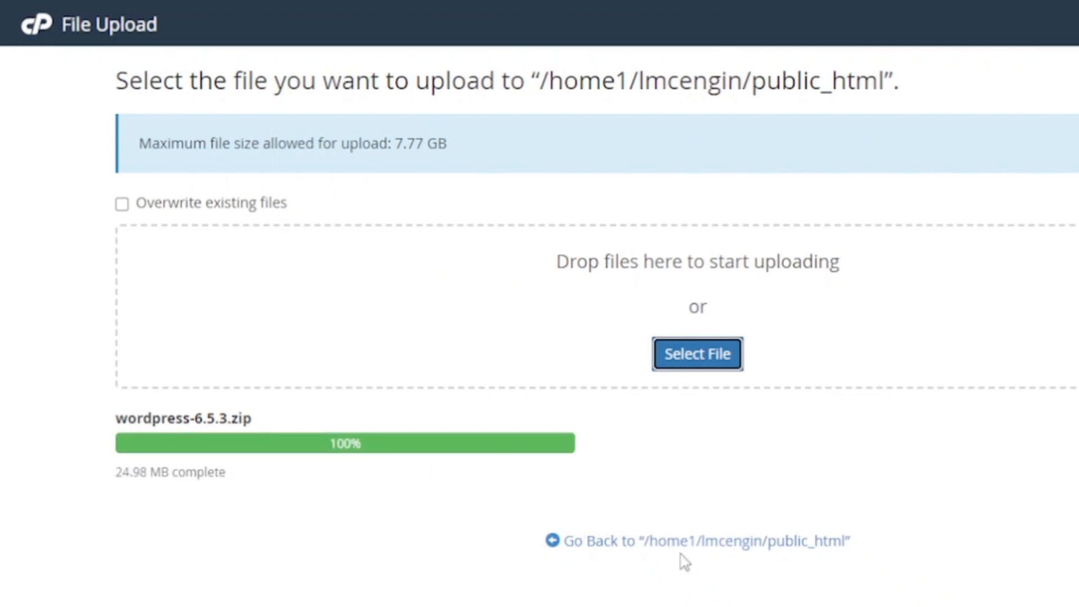
left_click(715, 546)
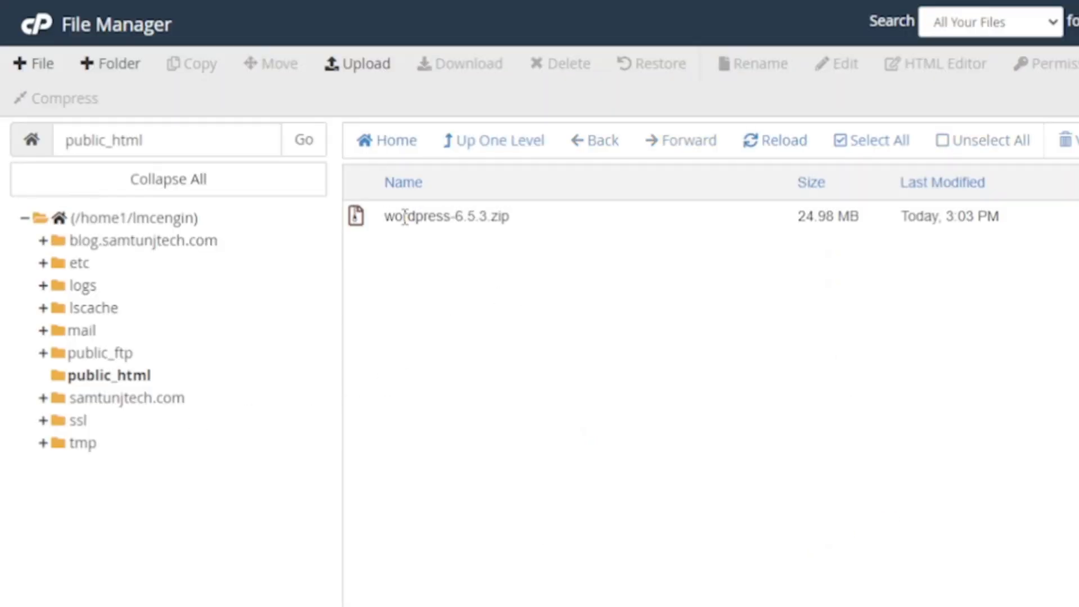
- Extract wordpress-6.5.3.zip into public_html, creating a wordpress folder
left_click(427, 217)
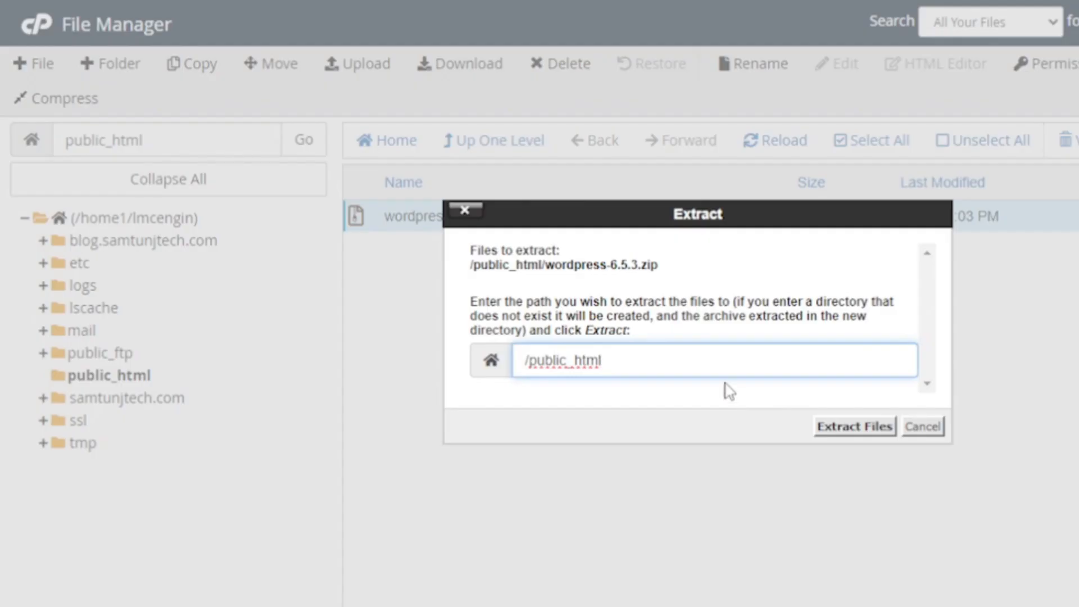
left_click(862, 433)
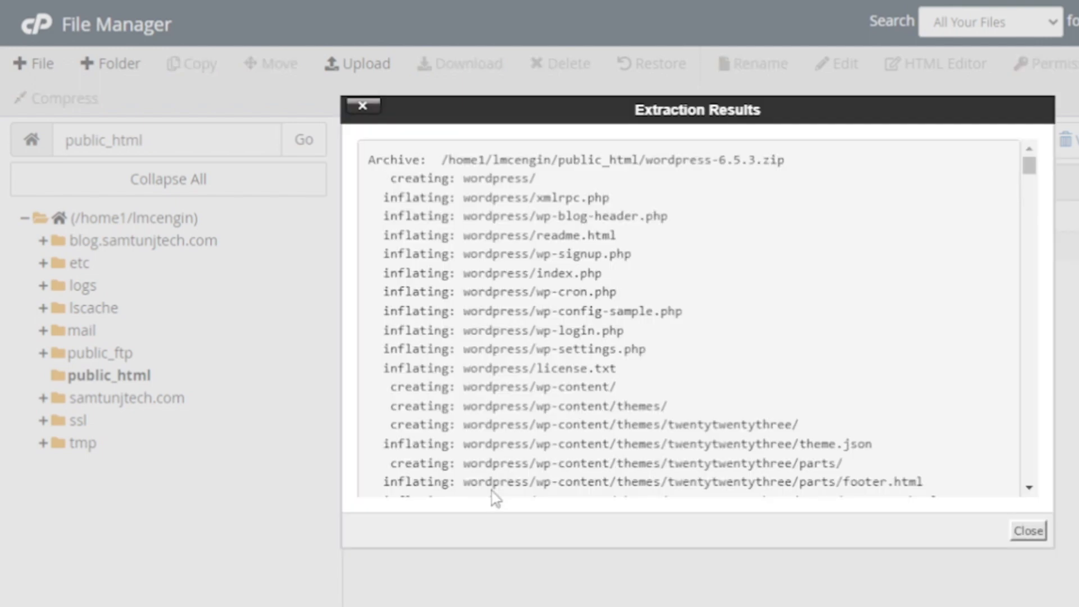
left_click(1029, 532)
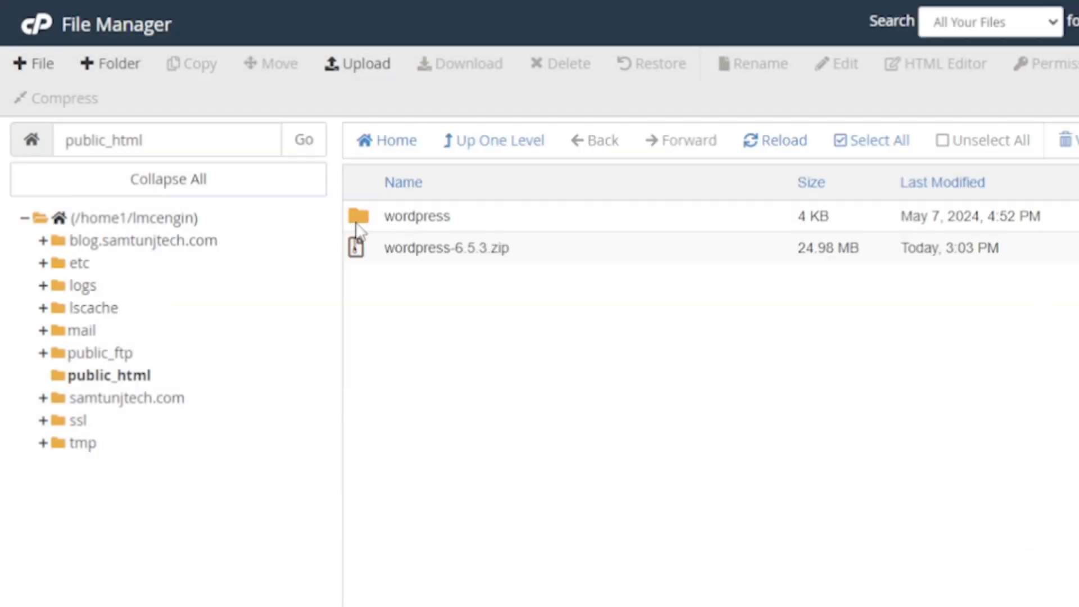
- Permanently delete wordpress-6.5.3.zip, skipping the trash
left_click(404, 256)
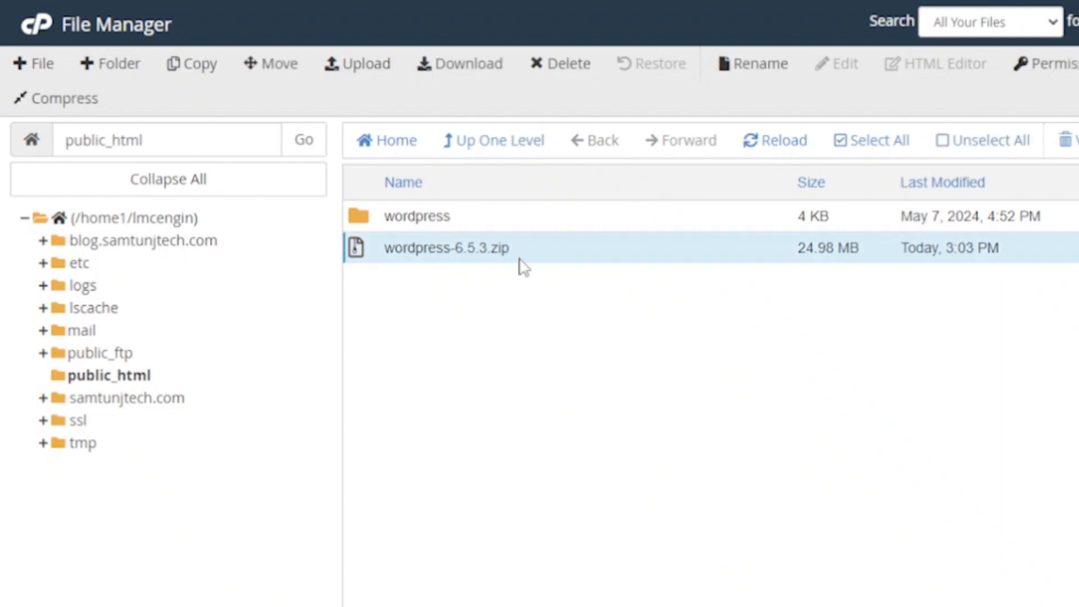
left_click(564, 70)
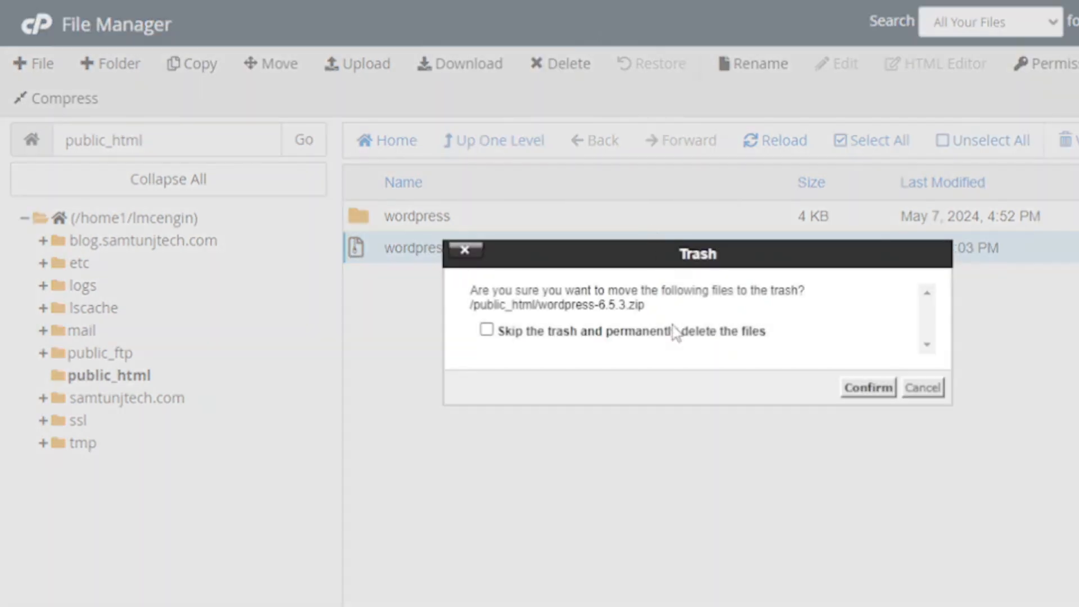
left_click(660, 337)
left_click(867, 389)
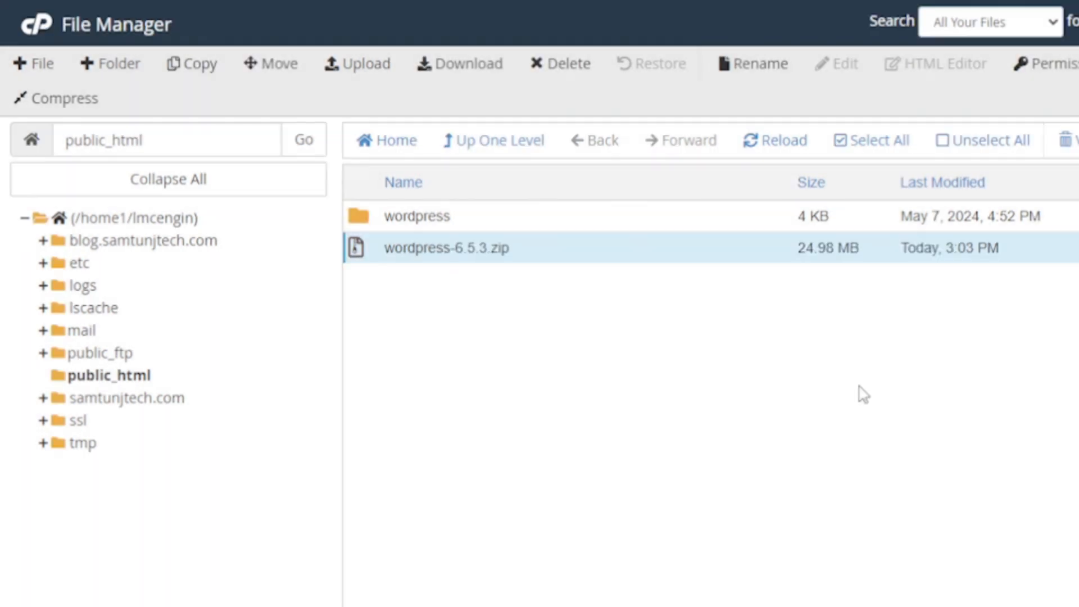
- Move all files from the wordpress folder up into public_html
double_click(371, 225)
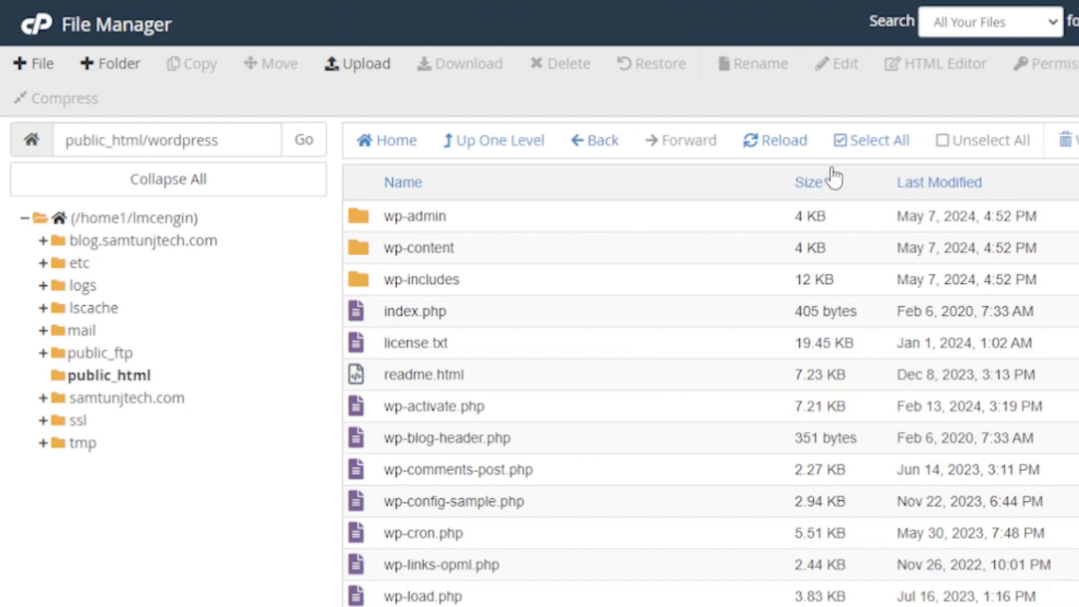
left_click(869, 148)
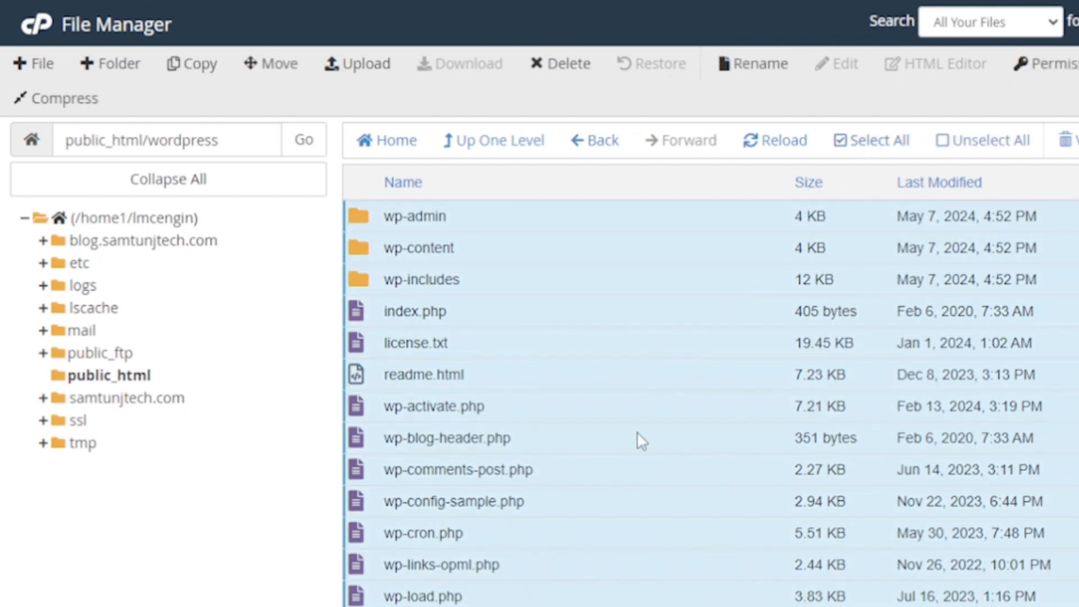
scroll(636, 431, "down", 3)
scroll(636, 430, "up", 3)
left_click(272, 65)
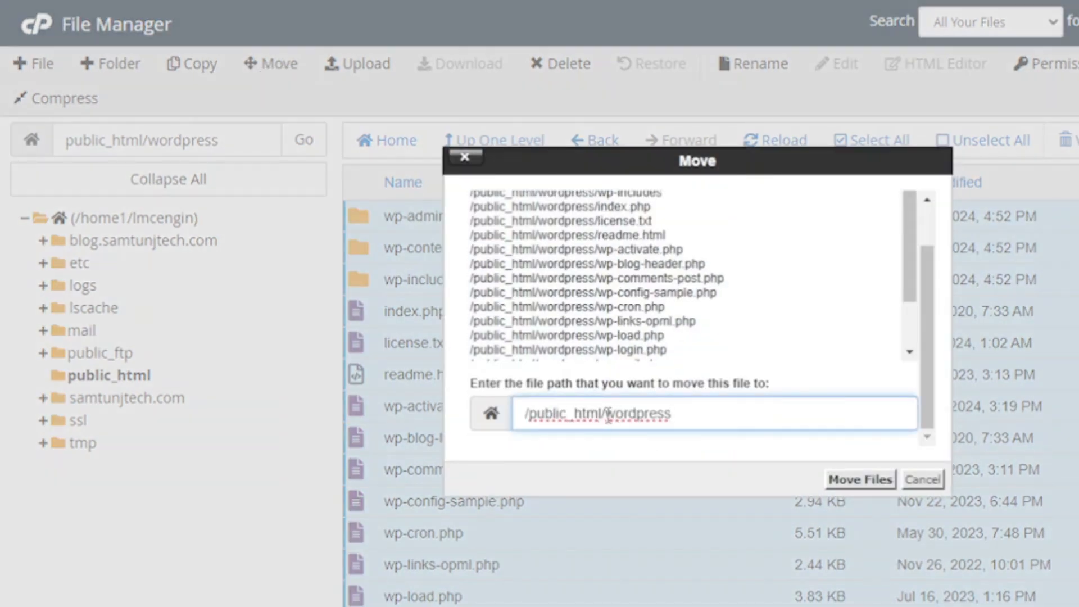
left_click_drag(606, 416, 711, 417)
key("BackSpace")
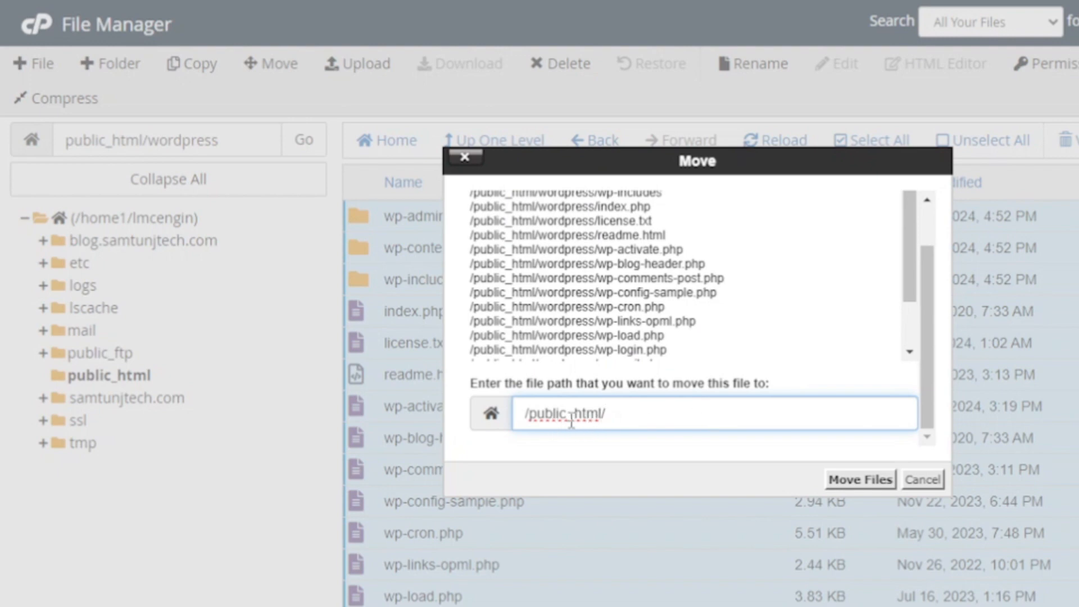
left_click(858, 481)
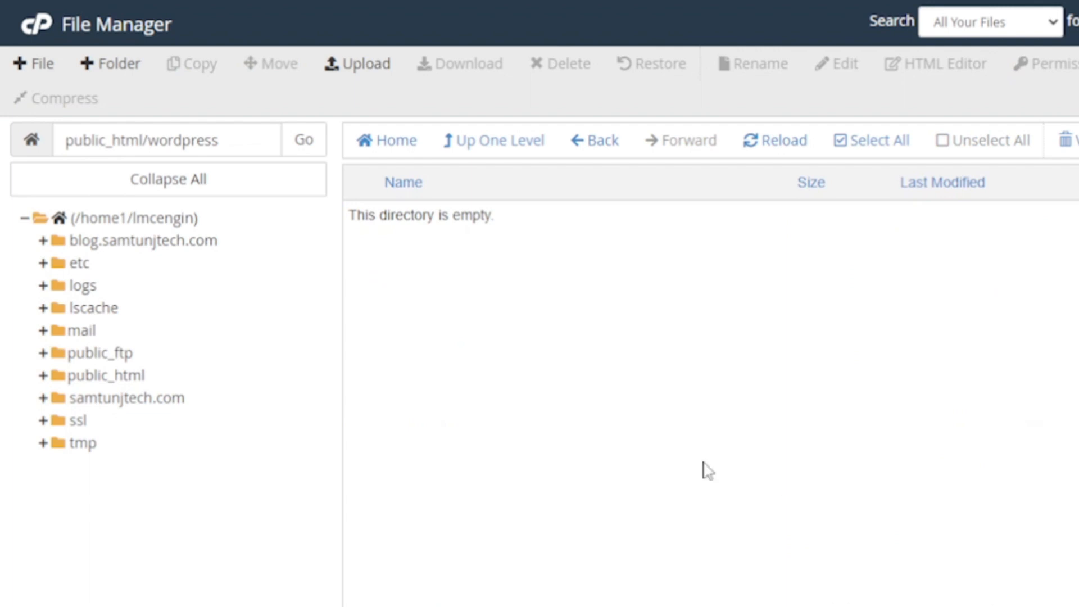
- Send the emptied wordpress folder in public_html to the Trash
left_click(79, 377)
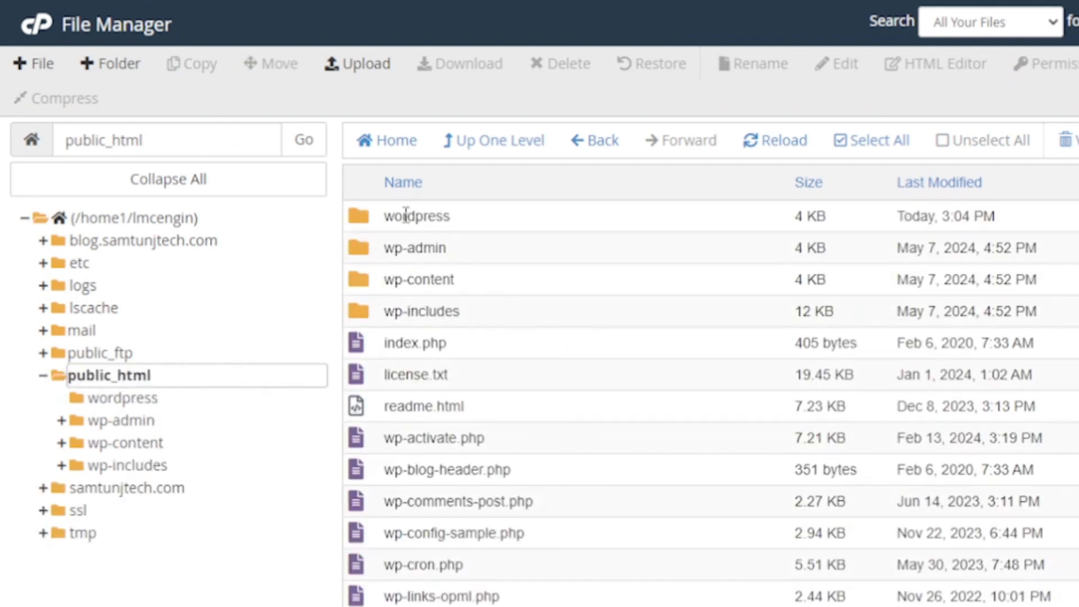
scroll(422, 493, "down", 3)
scroll(423, 494, "up", 3)
left_click(357, 220)
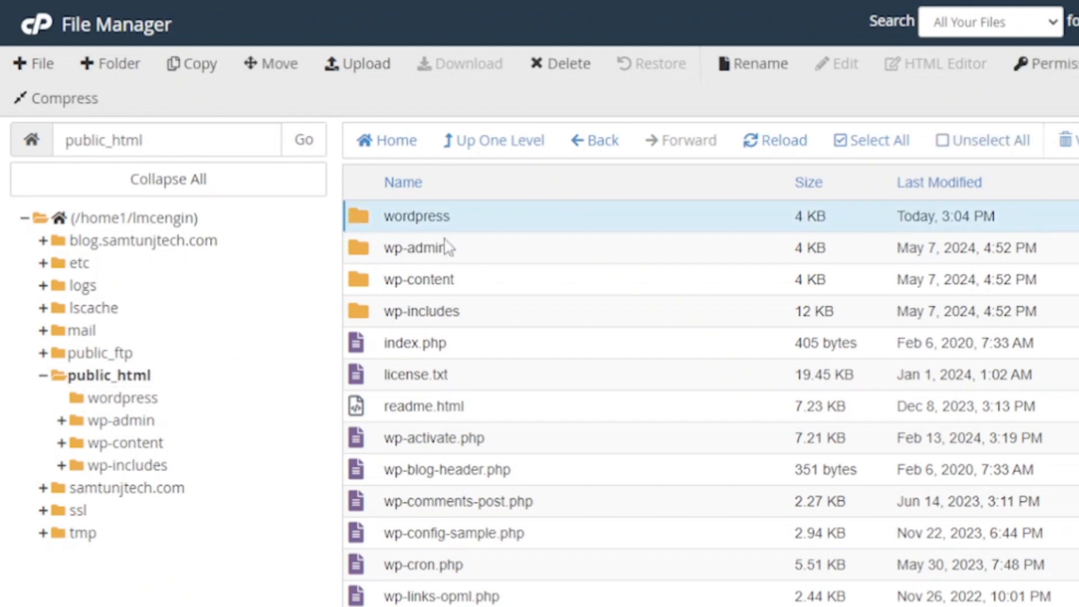
left_click(558, 73)
key("Return")
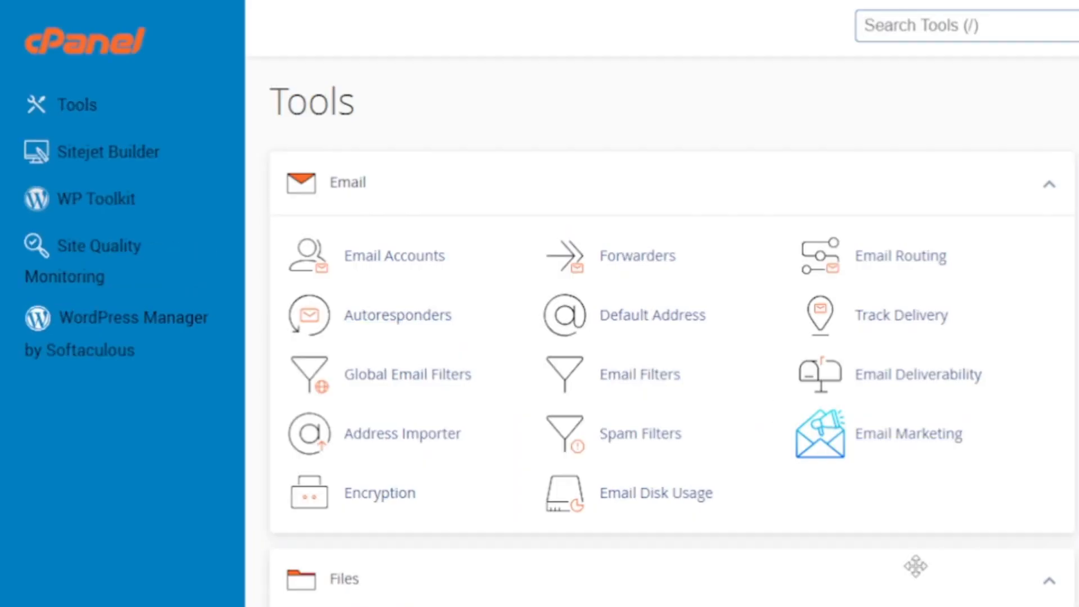
- Open MySQL Databases from the Databases section of the Tools page
scroll(915, 566, "down", 8)
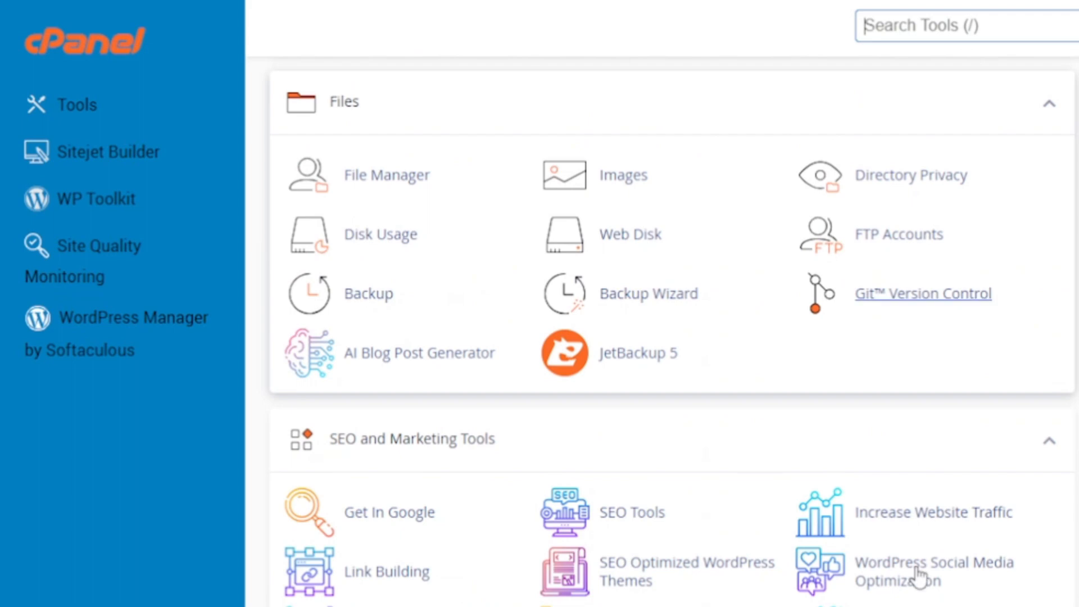
scroll(915, 573, "down", 10)
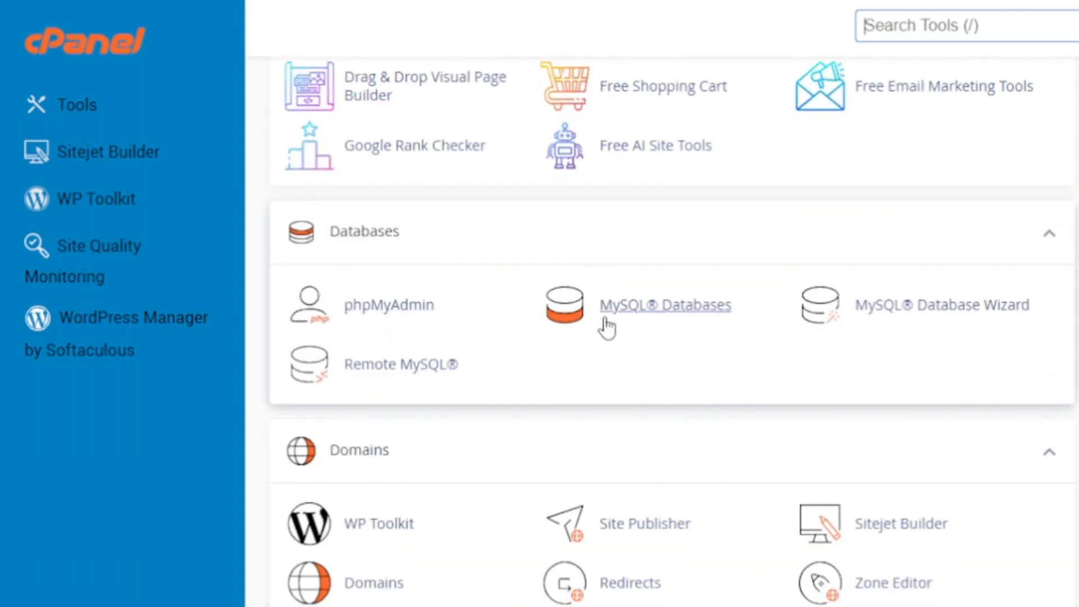
left_click(657, 309)
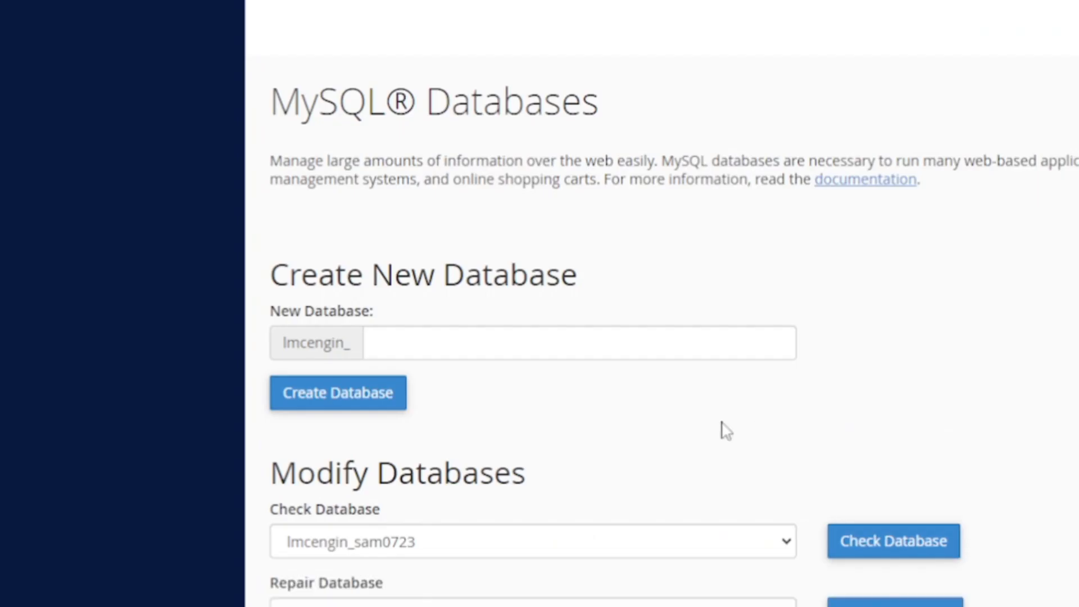
- Create a new database named lmcengin_retry
scroll(635, 458, "down", 3)
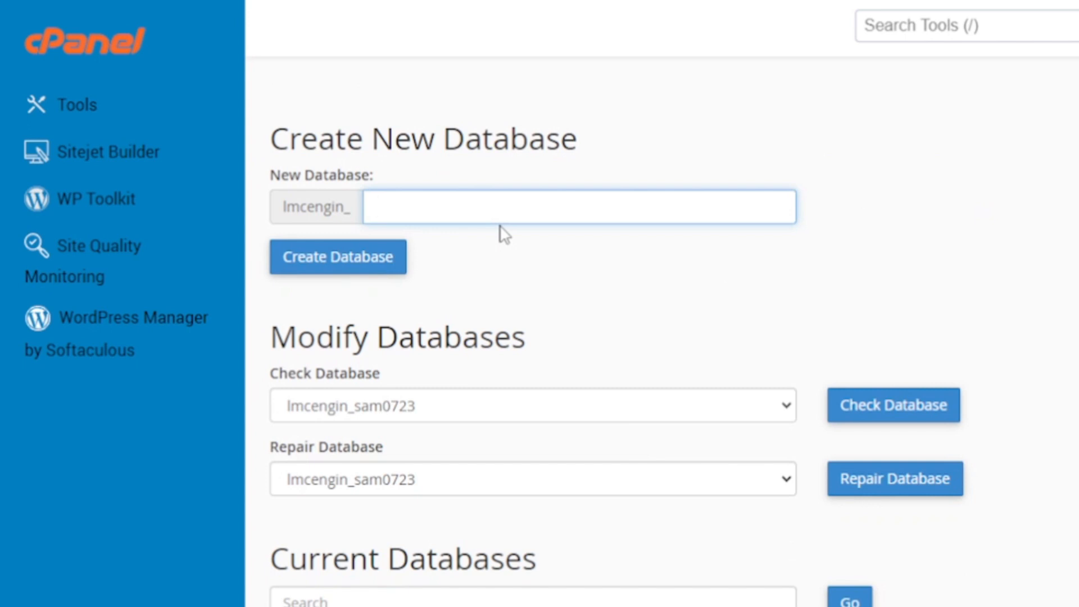
type("retry")
left_click(341, 264)
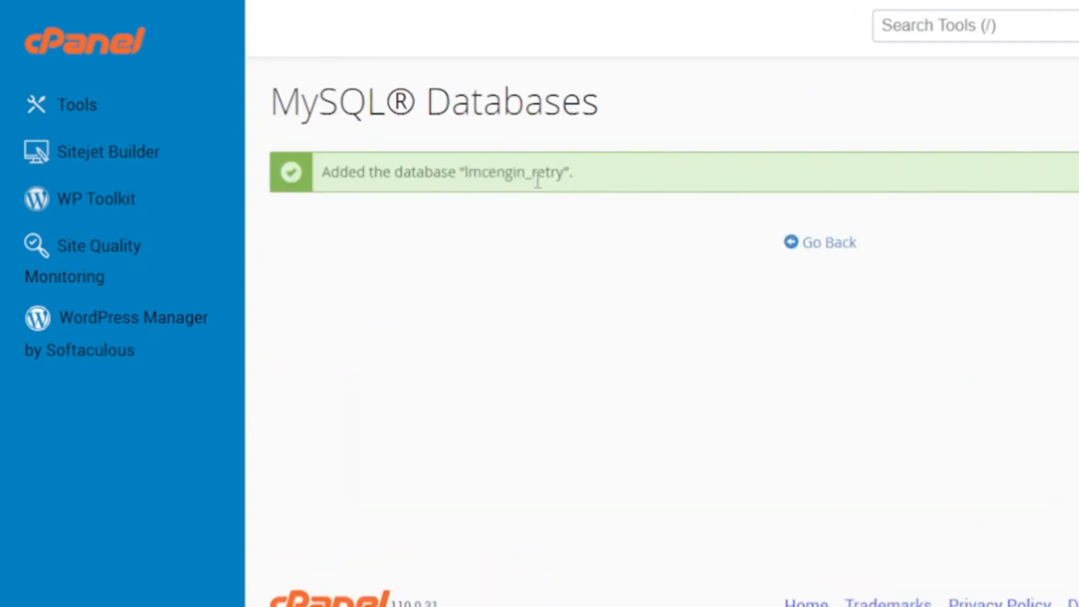
- Return to MySQL Databases and bring the Add New User form into view
left_click(809, 247)
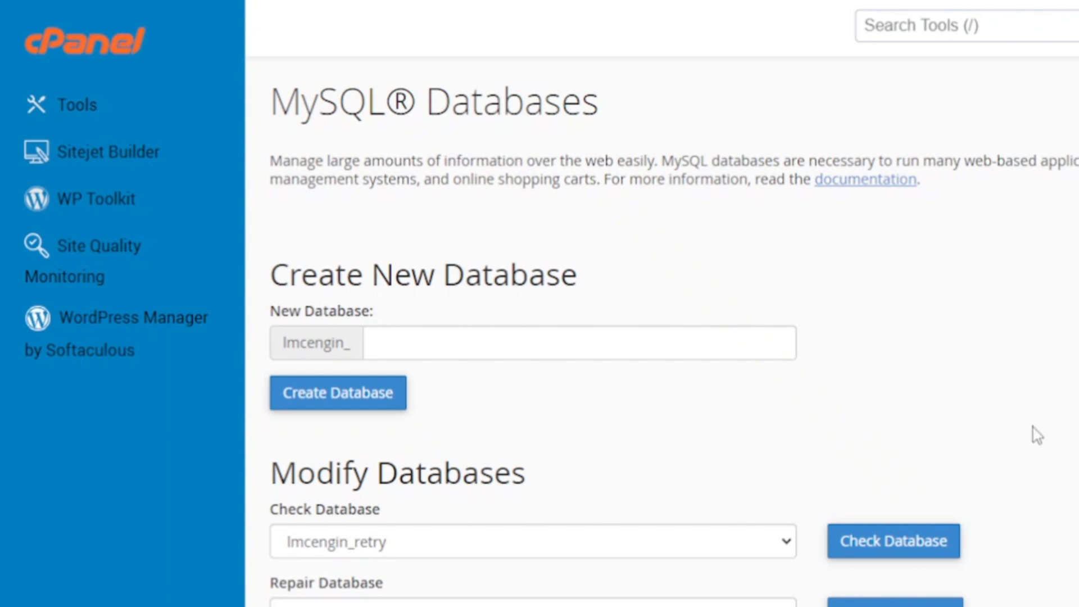
scroll(1037, 435, "down", 6)
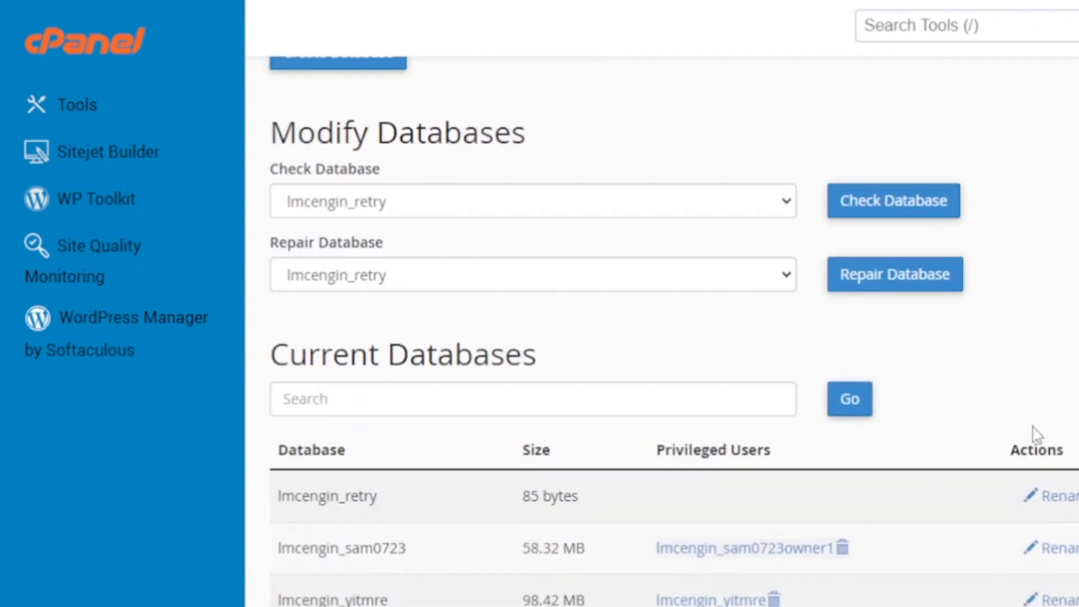
scroll(1037, 435, "down", 4)
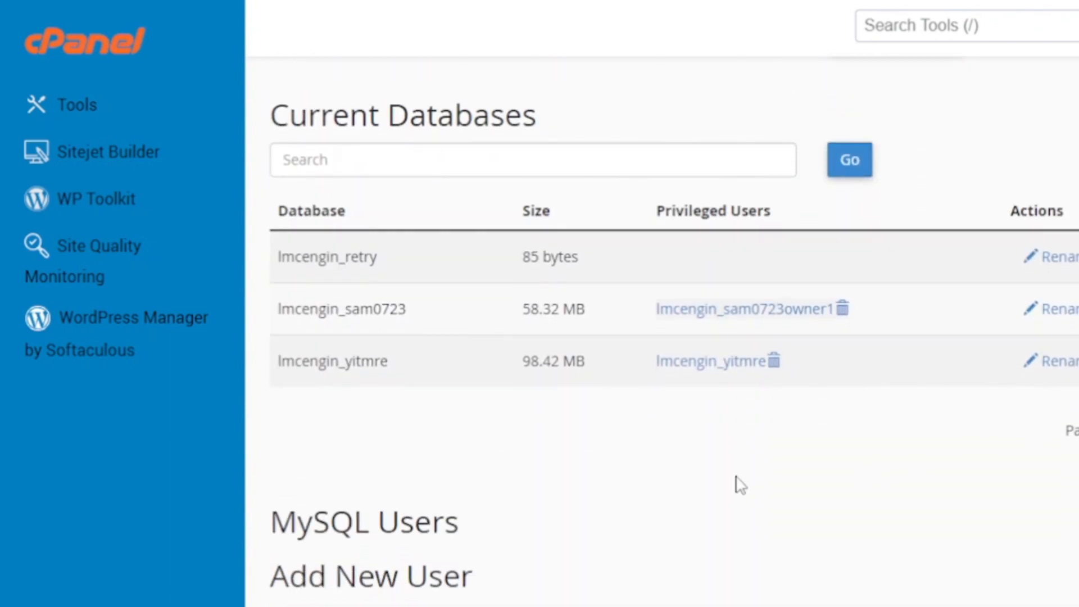
scroll(740, 484, "down", 1)
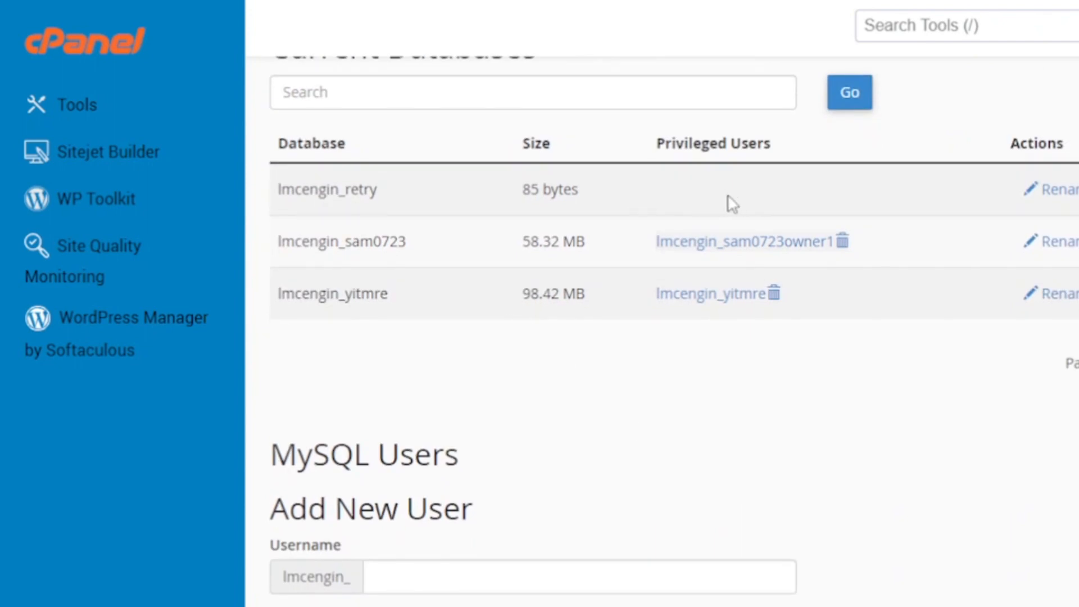
scroll(691, 469, "down", 4)
scroll(692, 469, "down", 2)
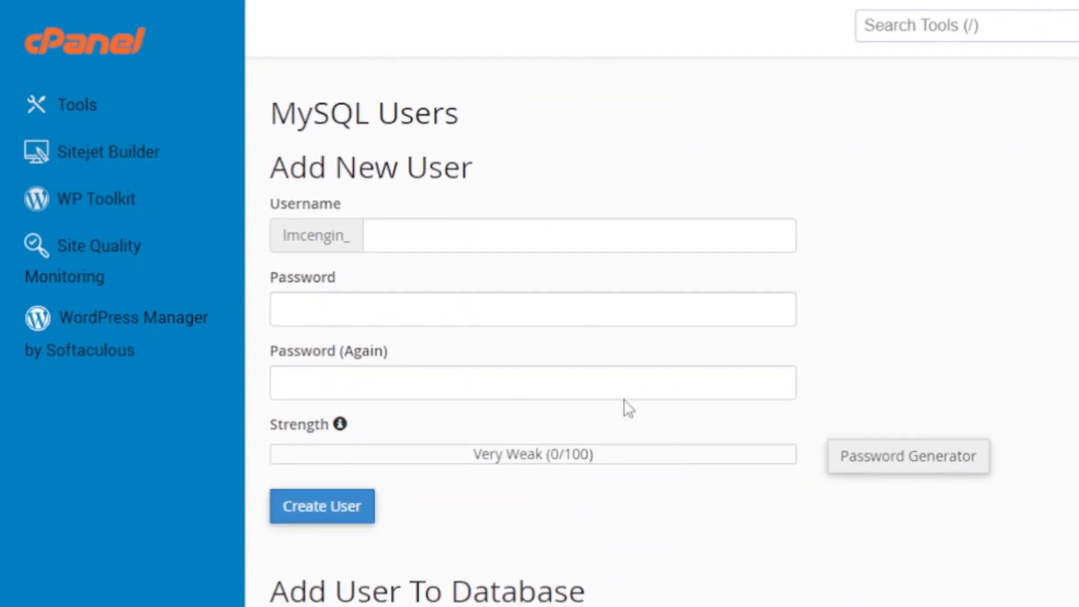
- Create user wpmyoen with a generated strong password, saving a copy in Notepad
left_click(410, 235)
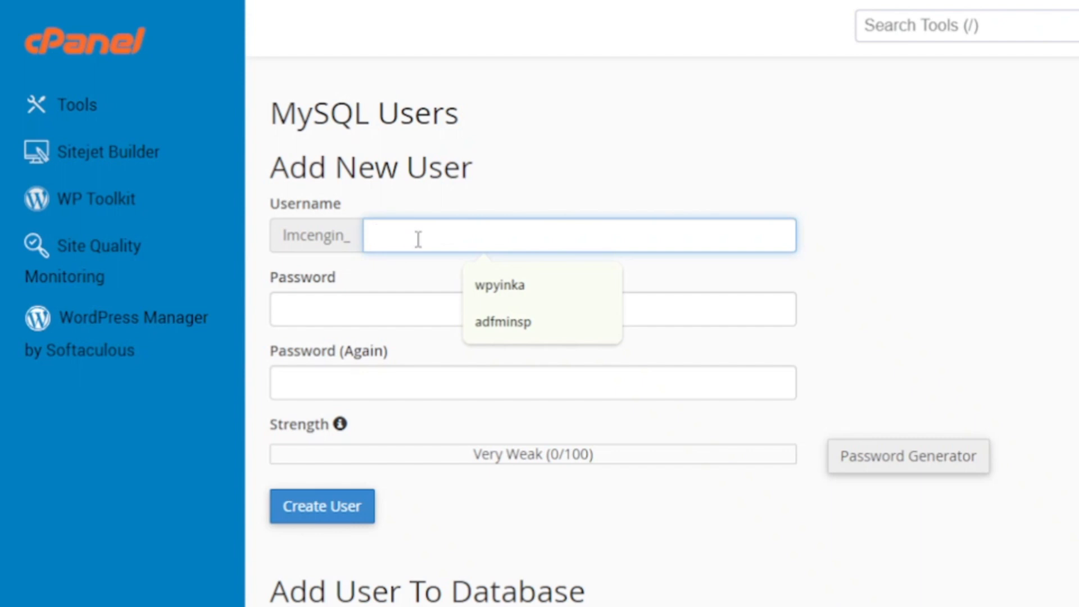
type("wpmyoen")
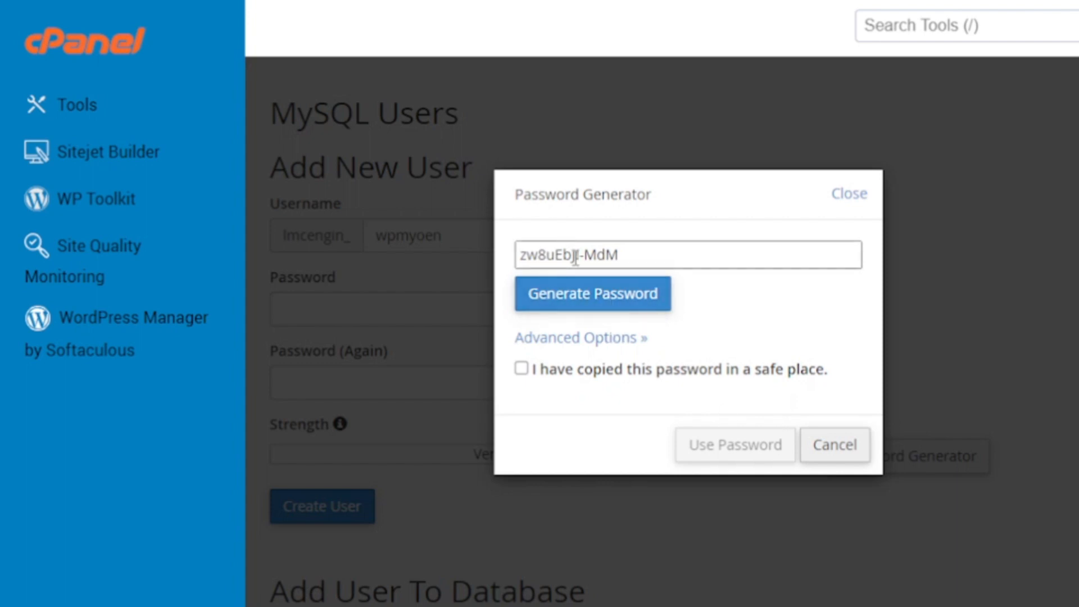
left_click(619, 255)
key("ctrl+c")
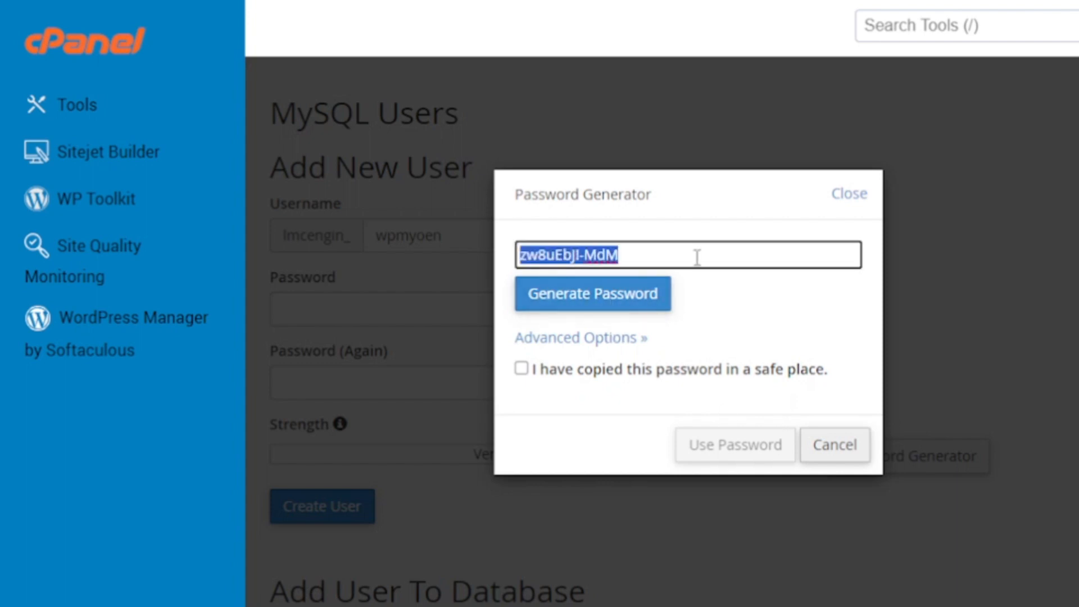
key("alt+Tab")
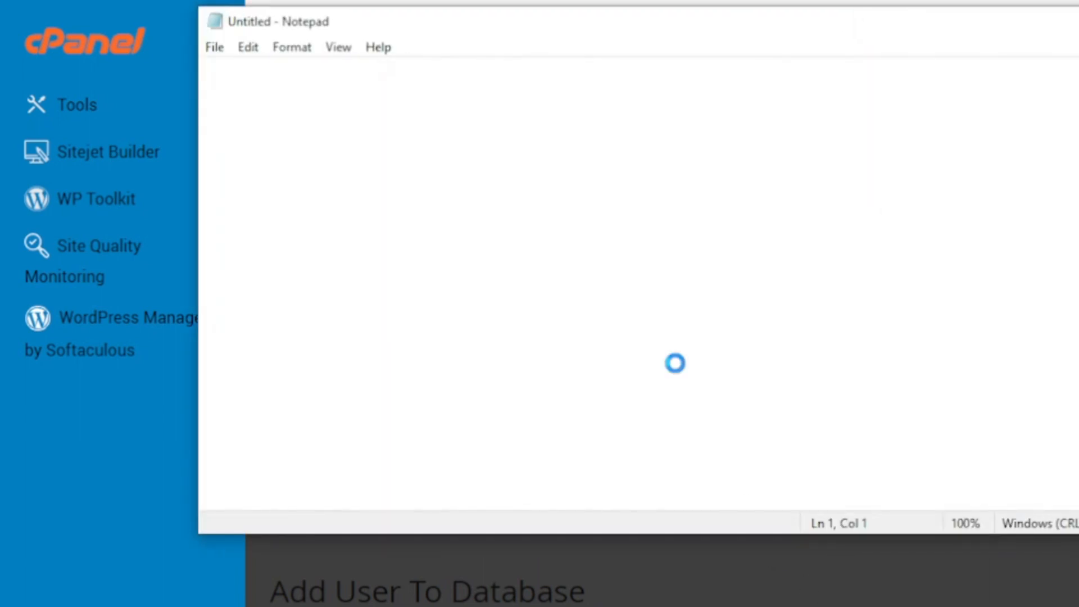
key("ctrl+v")
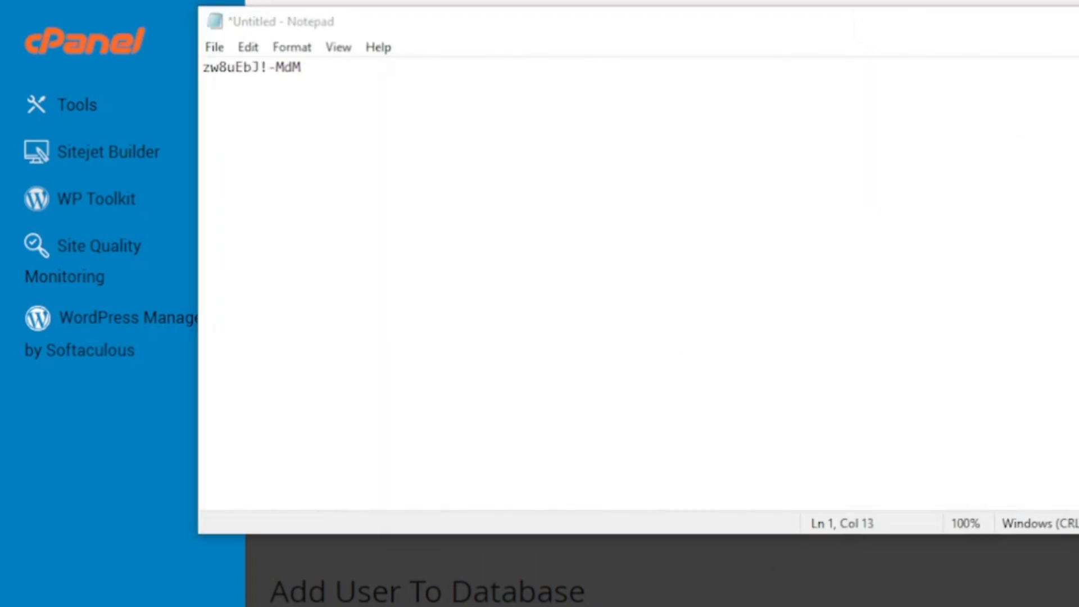
key("alt+Tab")
left_click(521, 369)
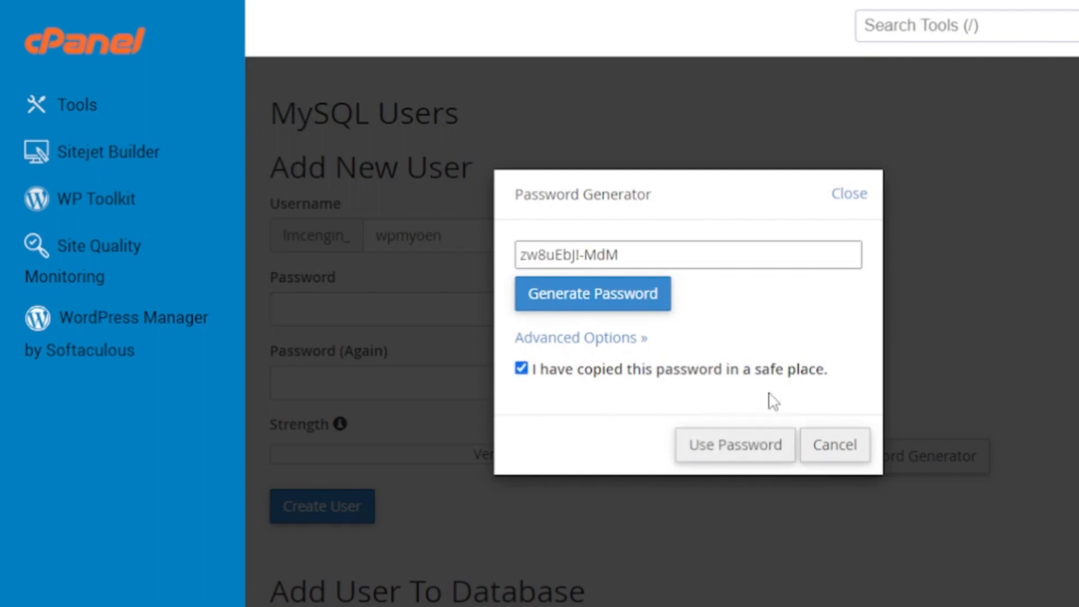
left_click(723, 444)
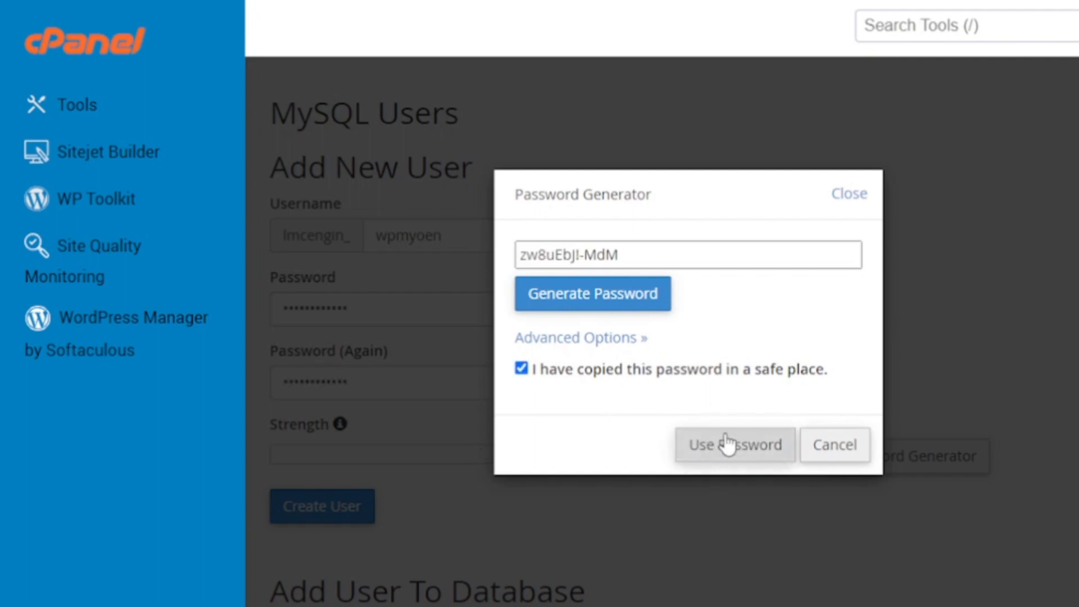
scroll(999, 356, "down", 3)
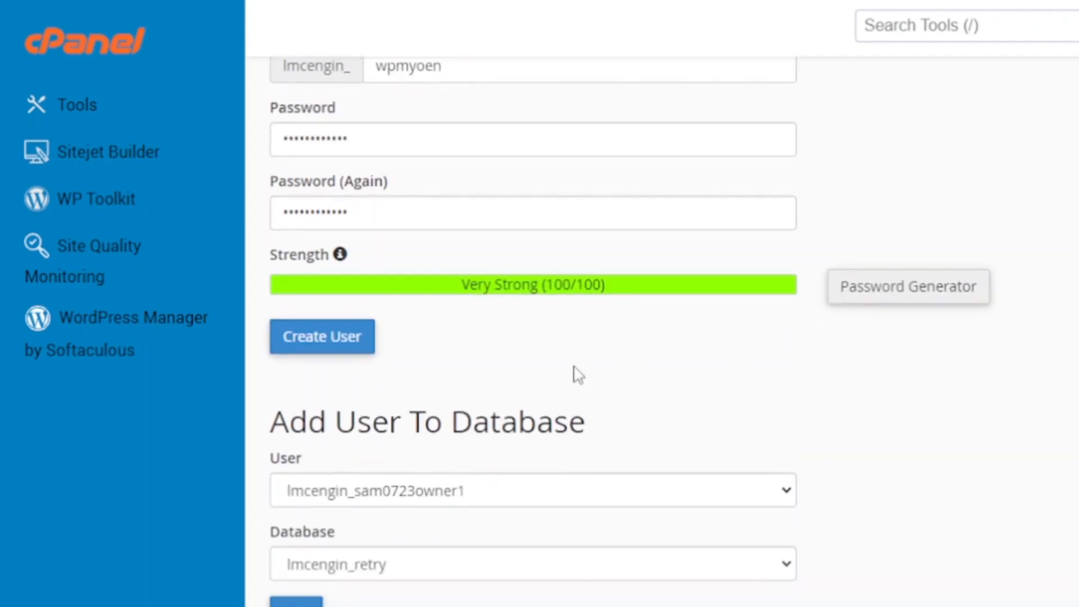
left_click(310, 340)
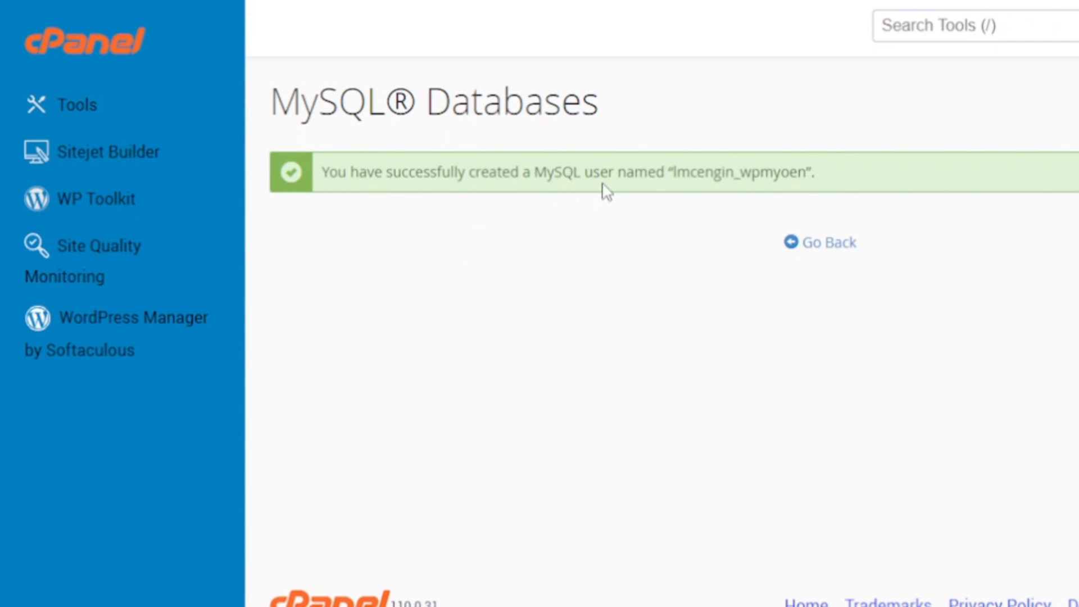
- Add user lmcengin_wpmyoen to the lmcengin_retry database via Add User To Database
left_click(817, 243)
scroll(968, 411, "down", 9)
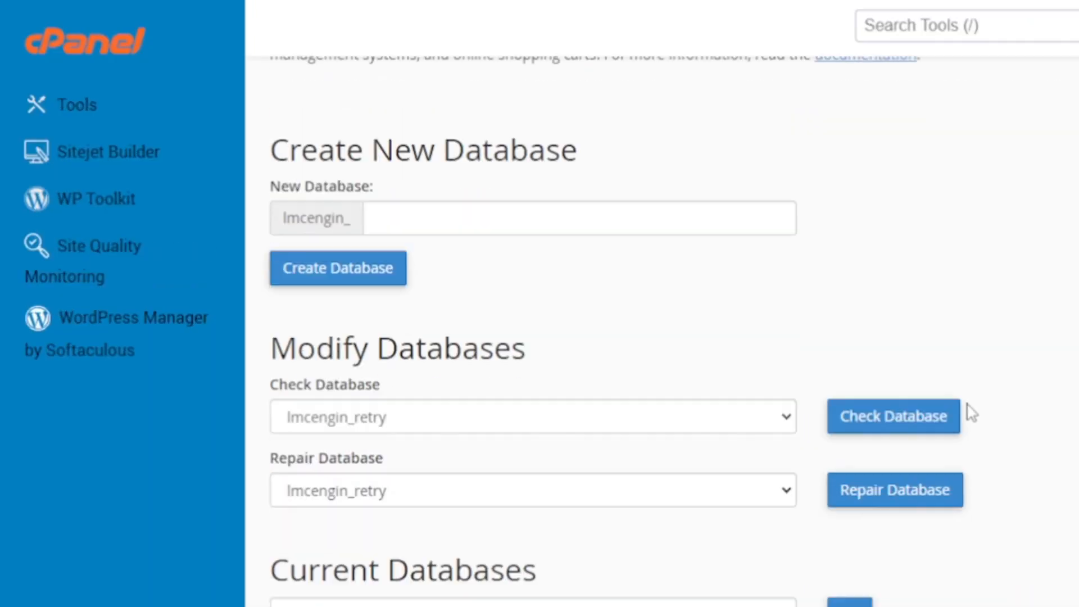
scroll(971, 413, "down", 1)
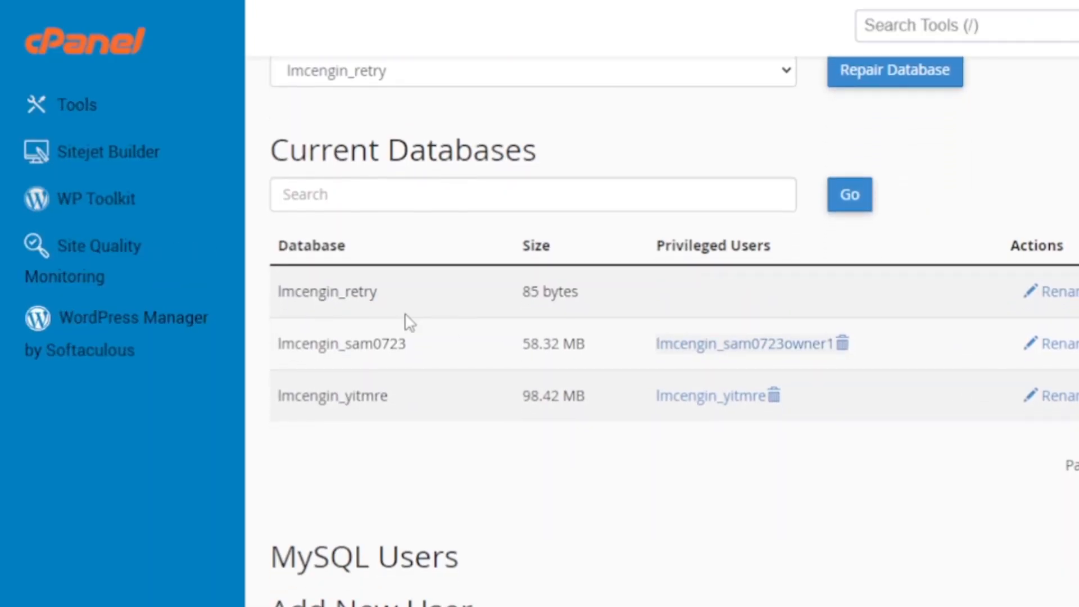
scroll(674, 500, "down", 11)
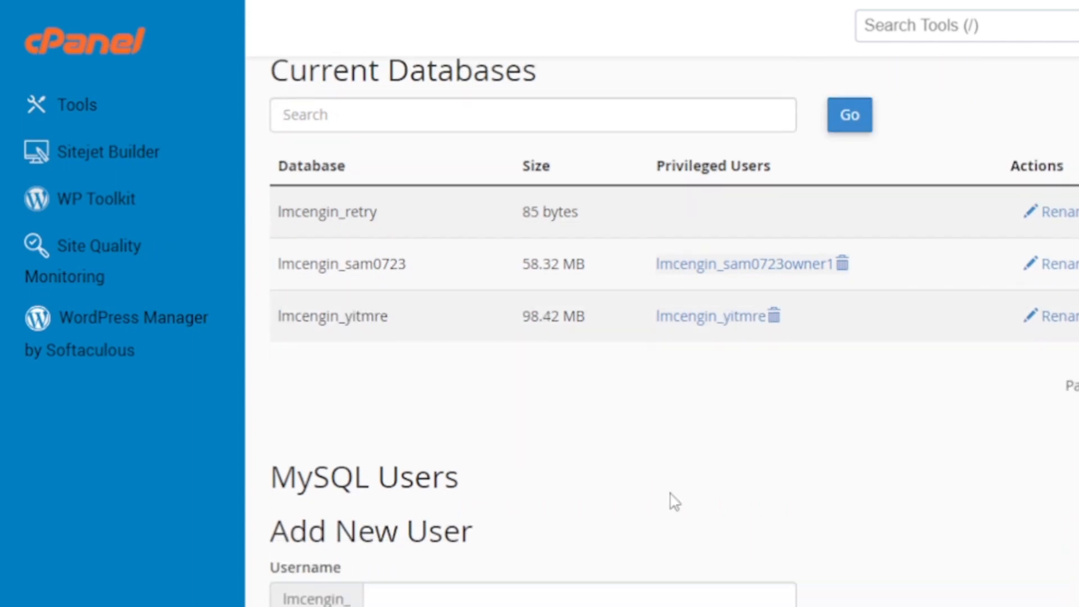
scroll(674, 500, "down", 5)
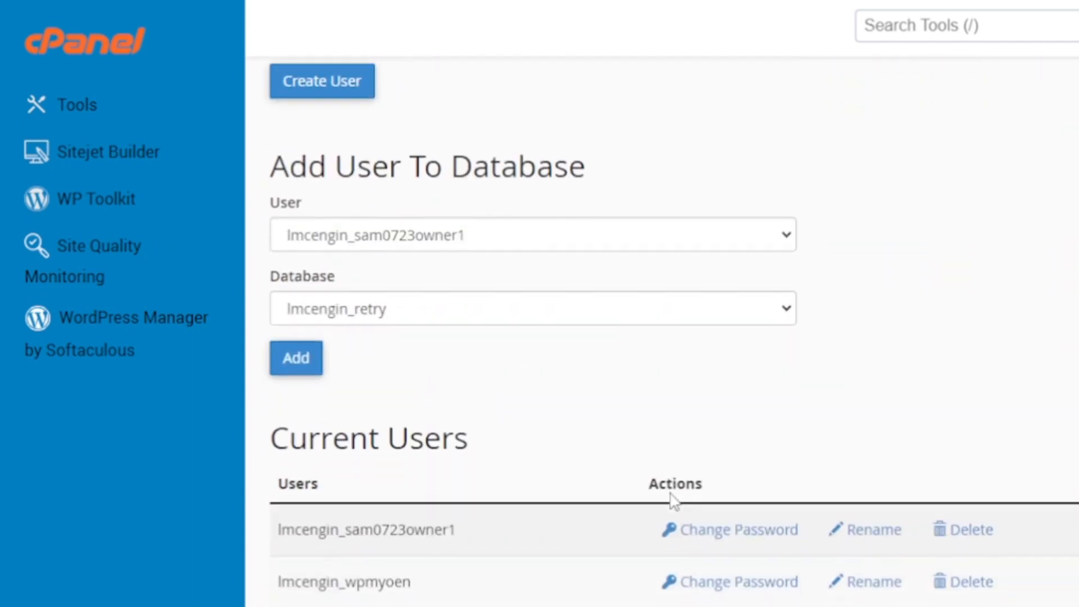
scroll(669, 494, "up", 3)
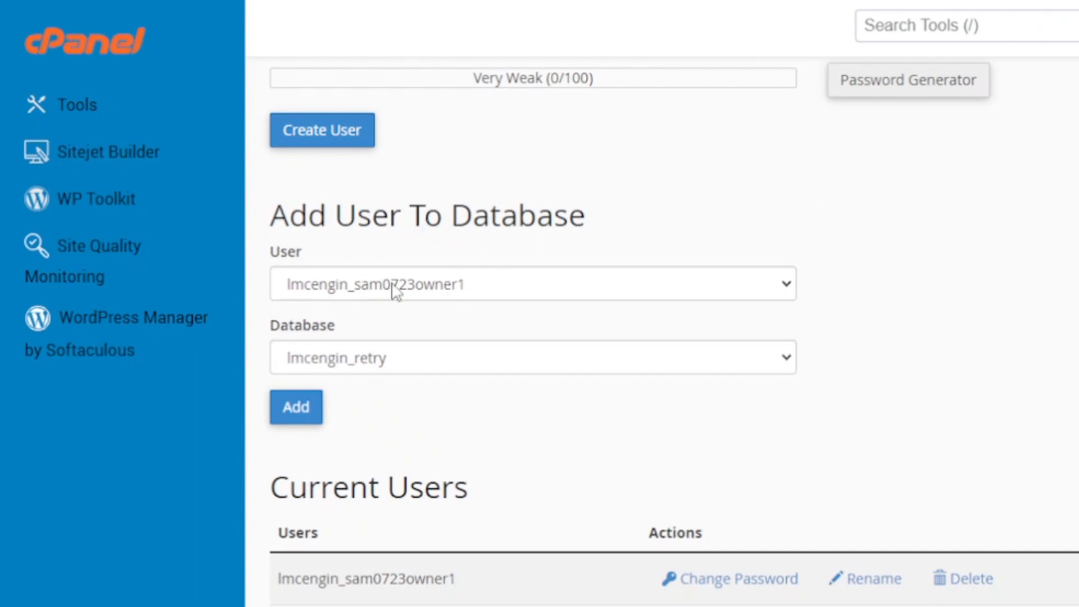
scroll(365, 281, "up", 1)
left_click(397, 306)
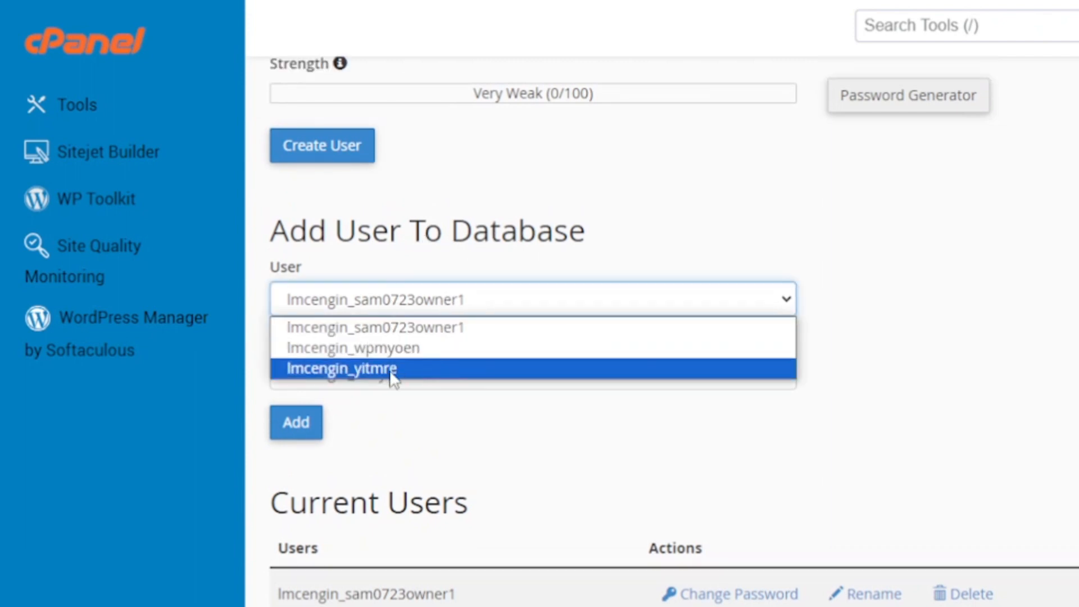
left_click(368, 351)
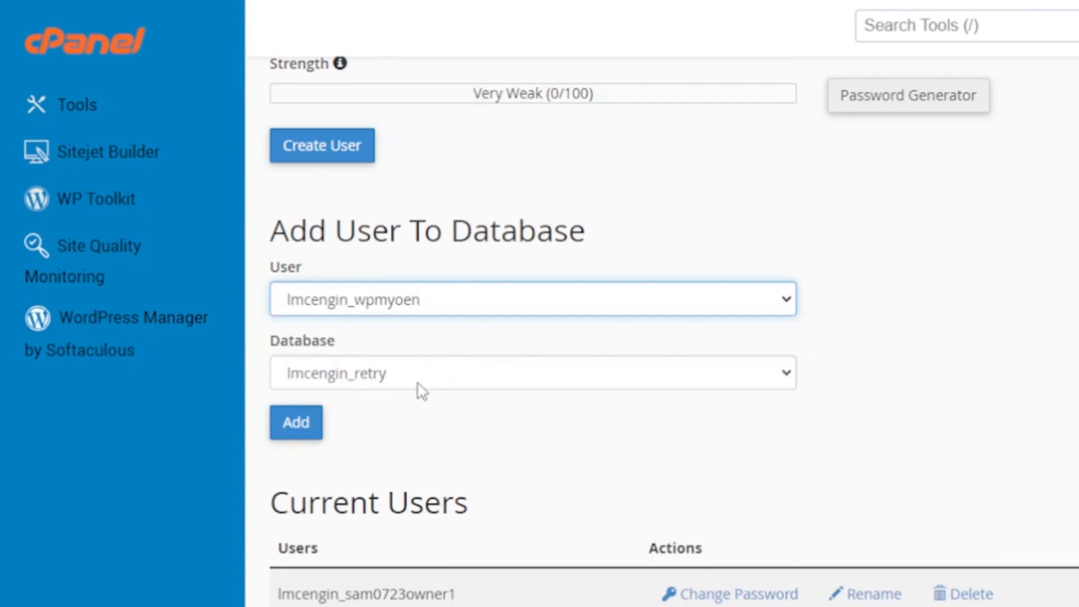
left_click(291, 435)
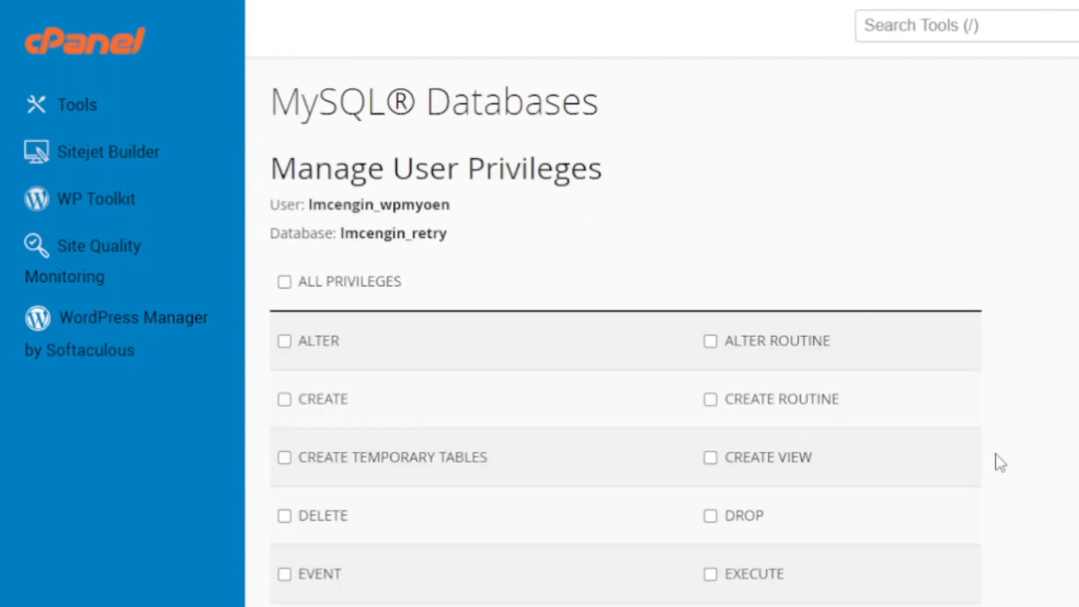
- Grant the WordPress database user ALL PRIVILEGES on lmcengin_retry and save the changes
scroll(1051, 465, "down", 2)
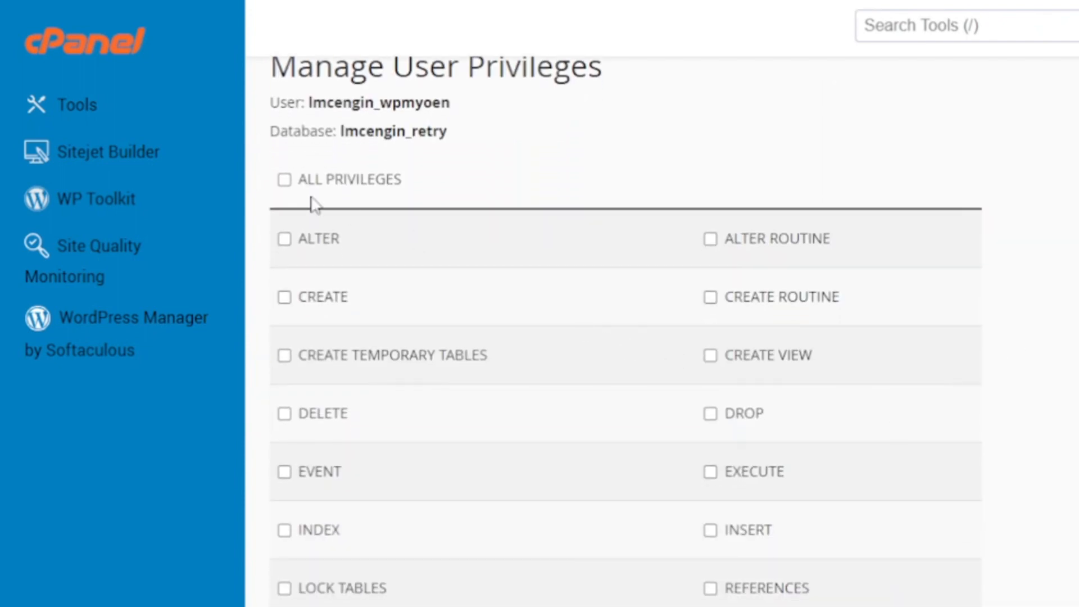
left_click(284, 181)
scroll(551, 402, "down", 5)
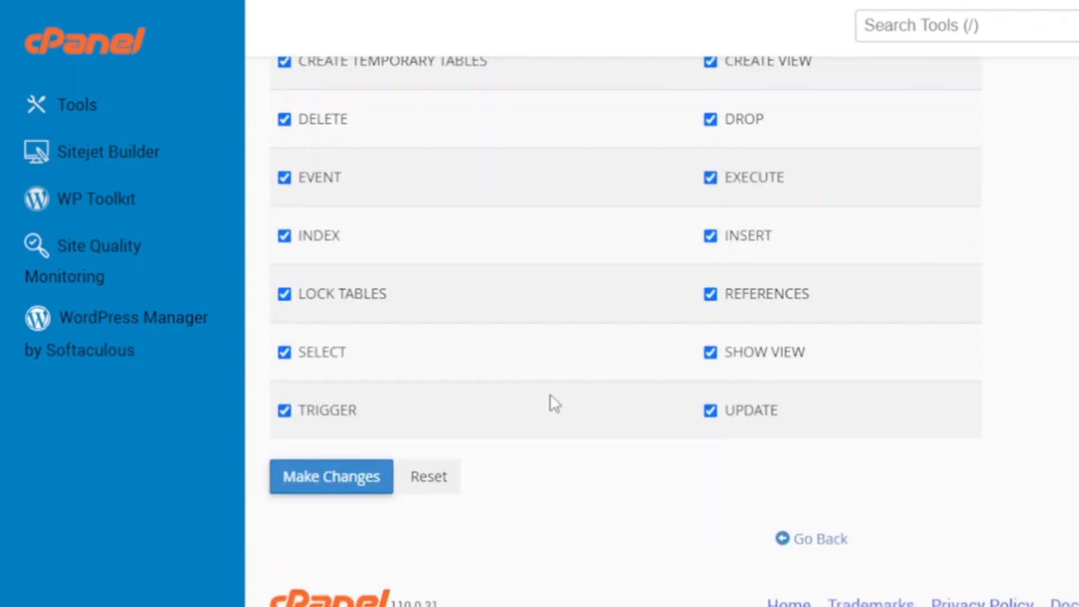
left_click(327, 485)
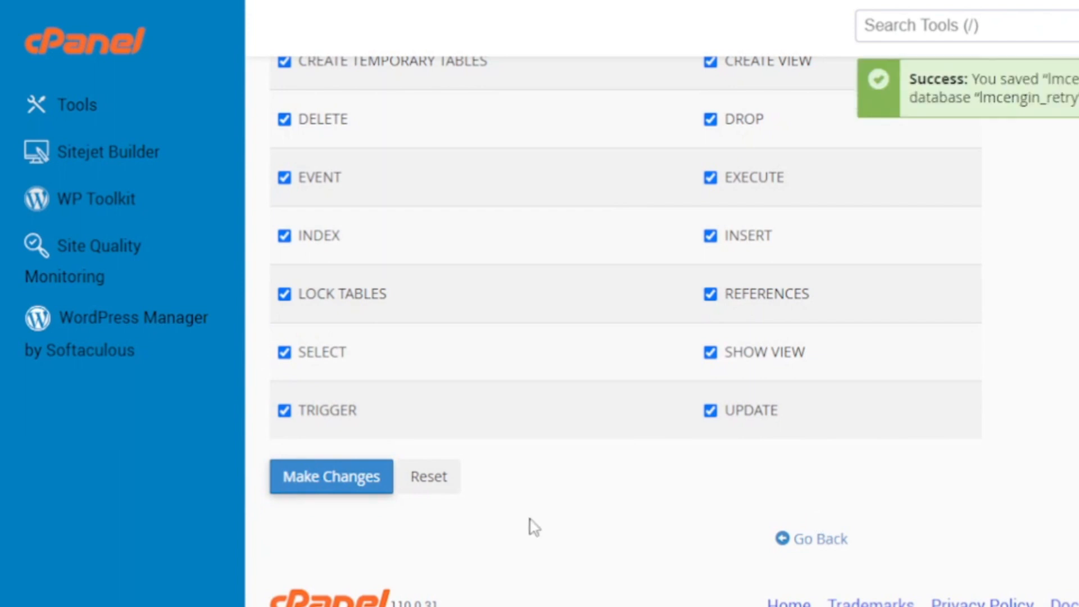
- Go back to the MySQL Databases overview and open a new browser tab
left_click(819, 542)
scroll(673, 312, "down", 4)
scroll(673, 332, "down", 2)
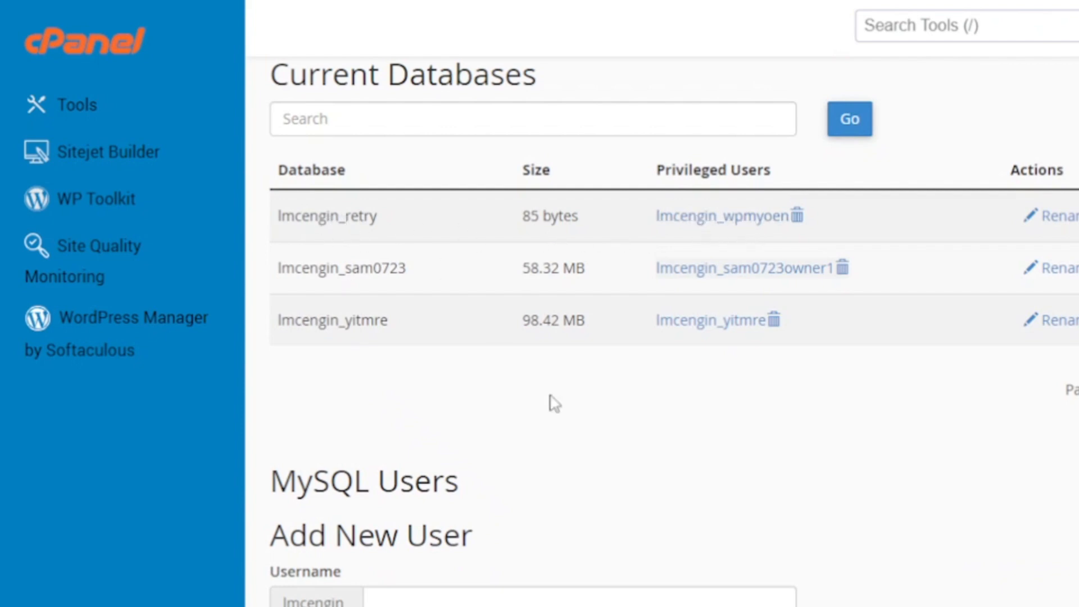
scroll(611, 489, "down", 6)
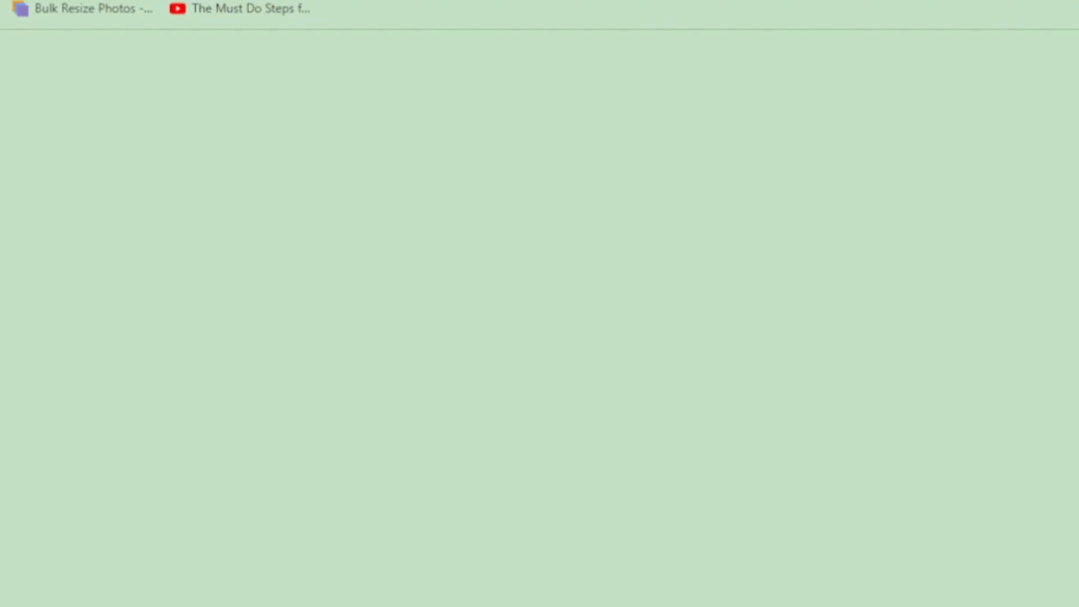
left_click(917, 50)
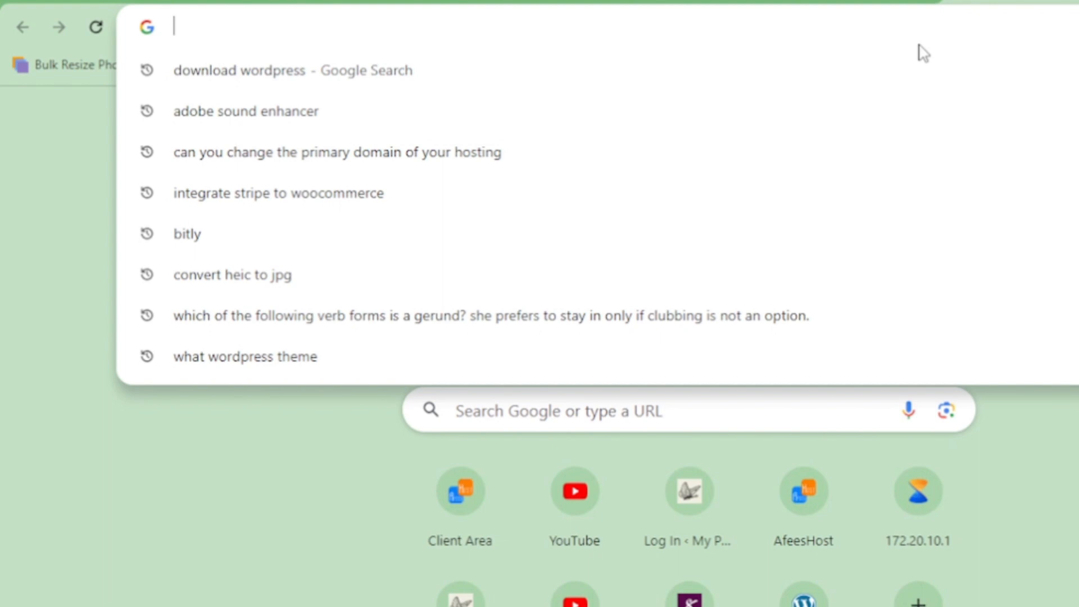
- Load lmcengineering.com.ng and continue the WordPress setup in English (United States)
type("lmcen")
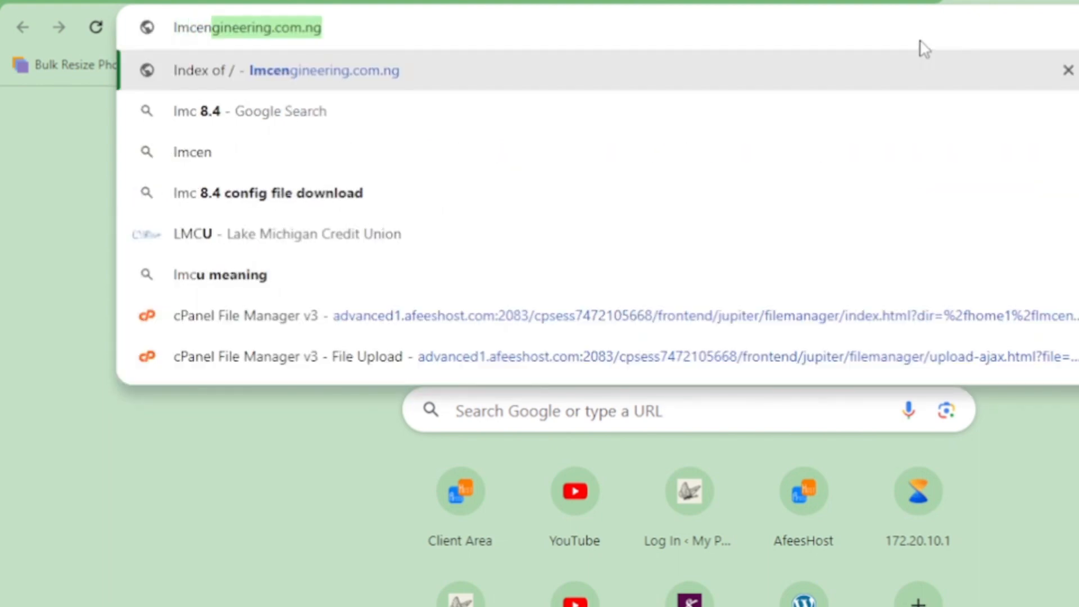
type("gineering")
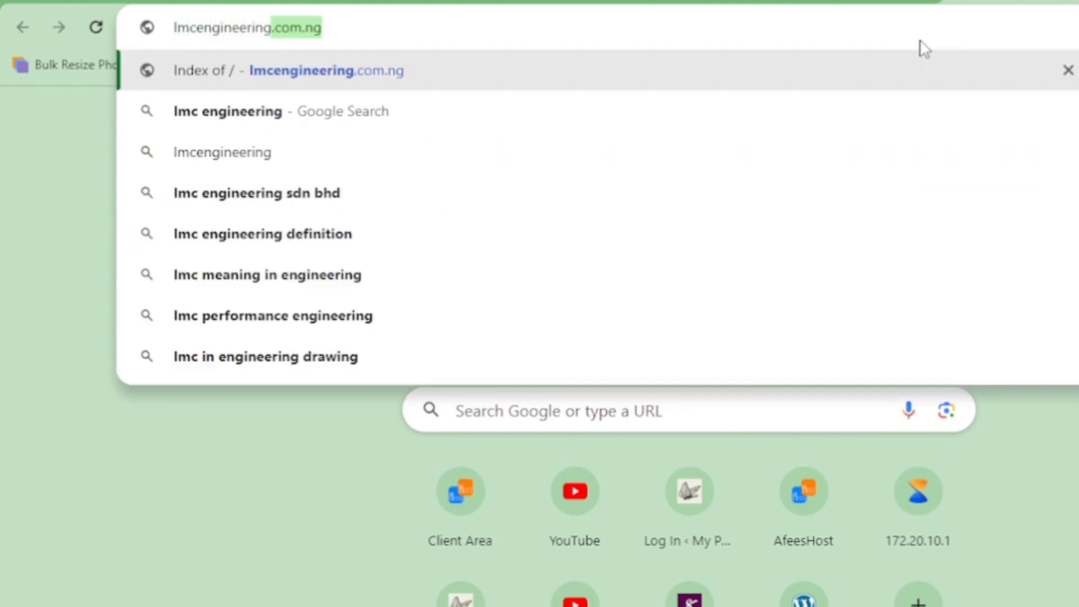
key("Return")
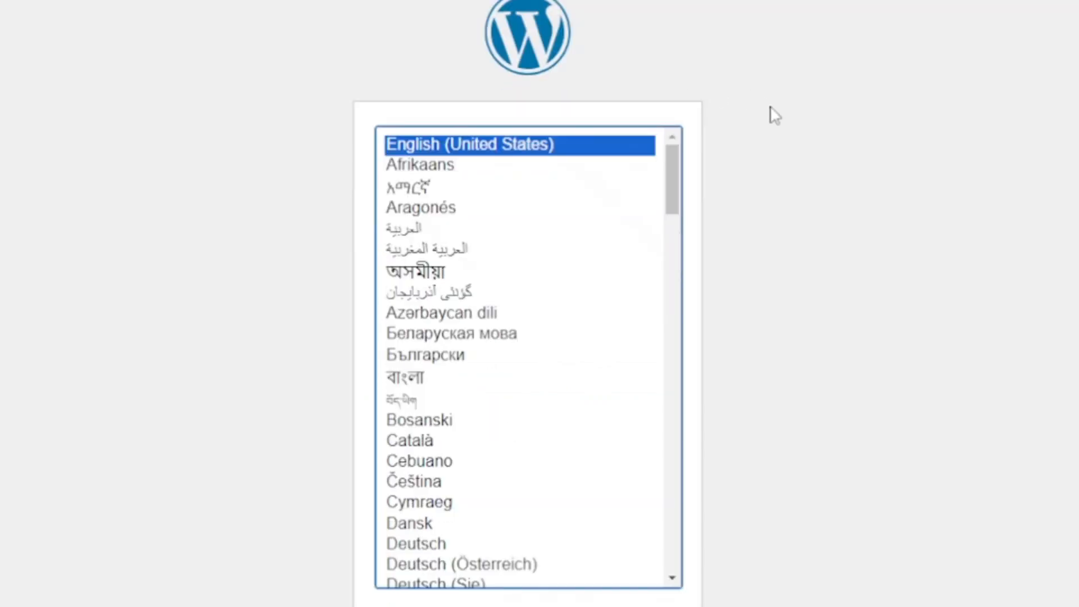
scroll(837, 310, "down", 1)
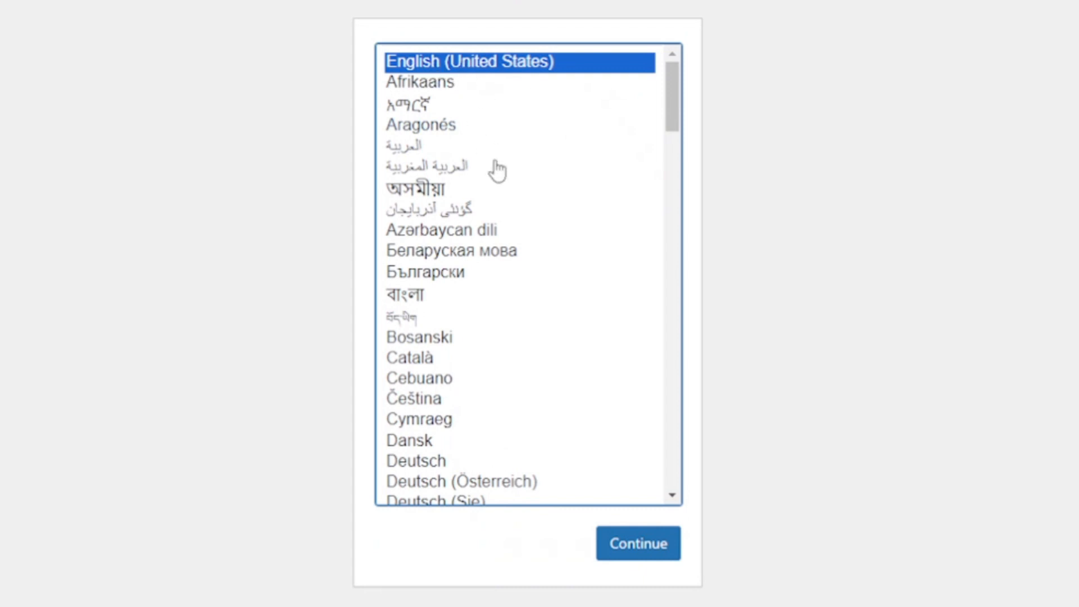
left_click(646, 536)
left_click(623, 548)
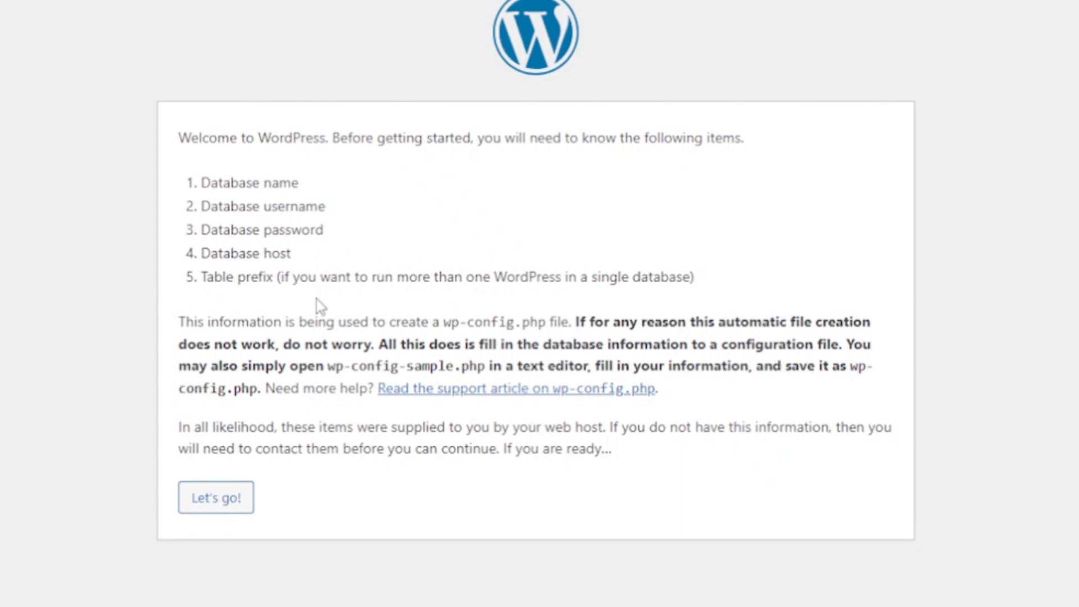
- Fill the connection form with database name lmcengin_retry and its database username copied from cPanel
left_click(220, 506)
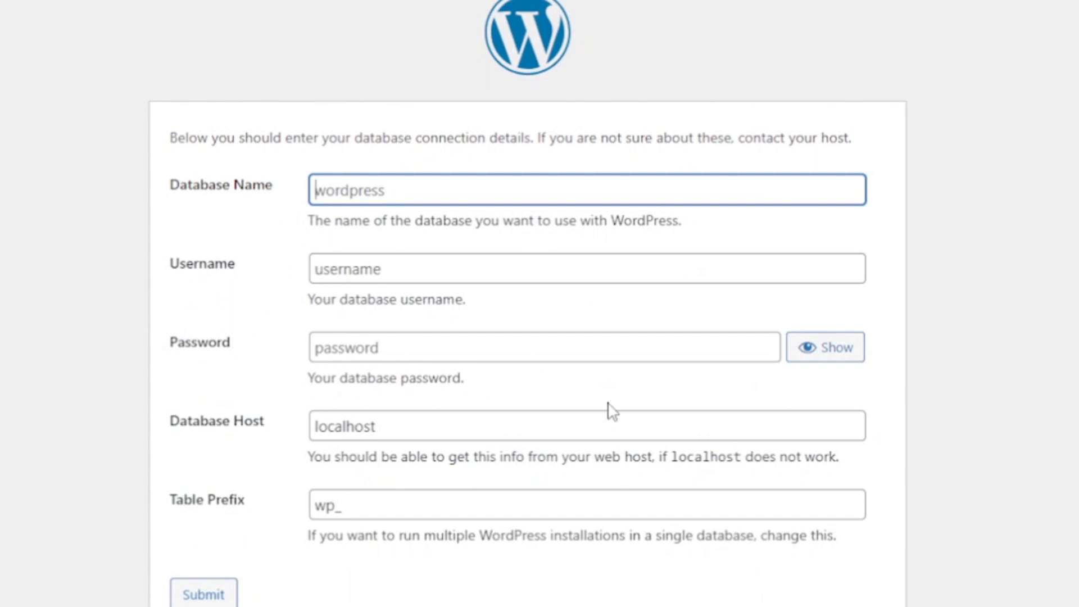
scroll(611, 411, "down", 1)
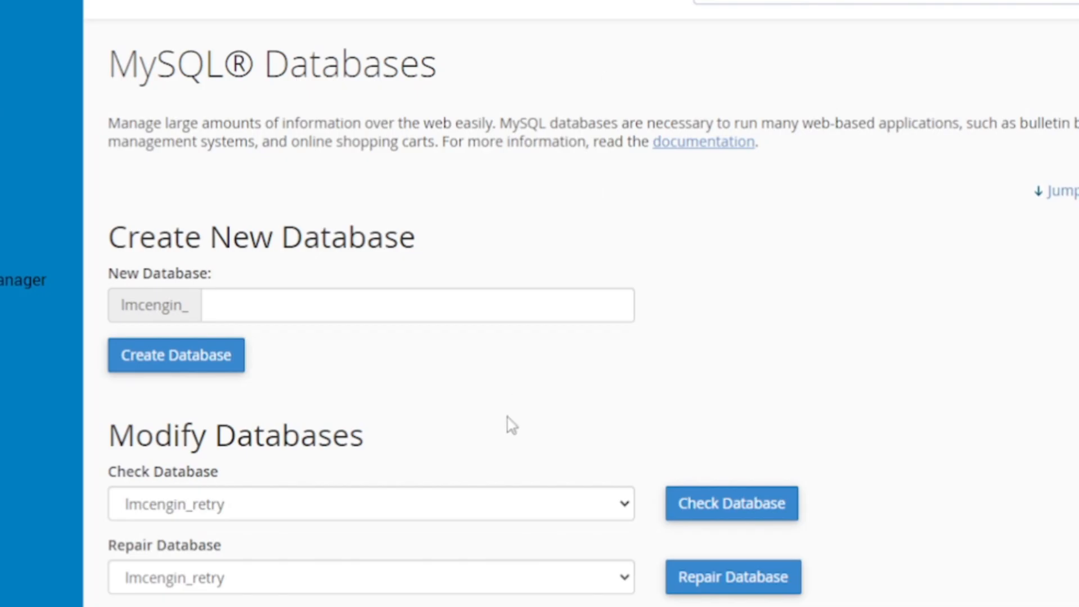
scroll(508, 426, "down", 8)
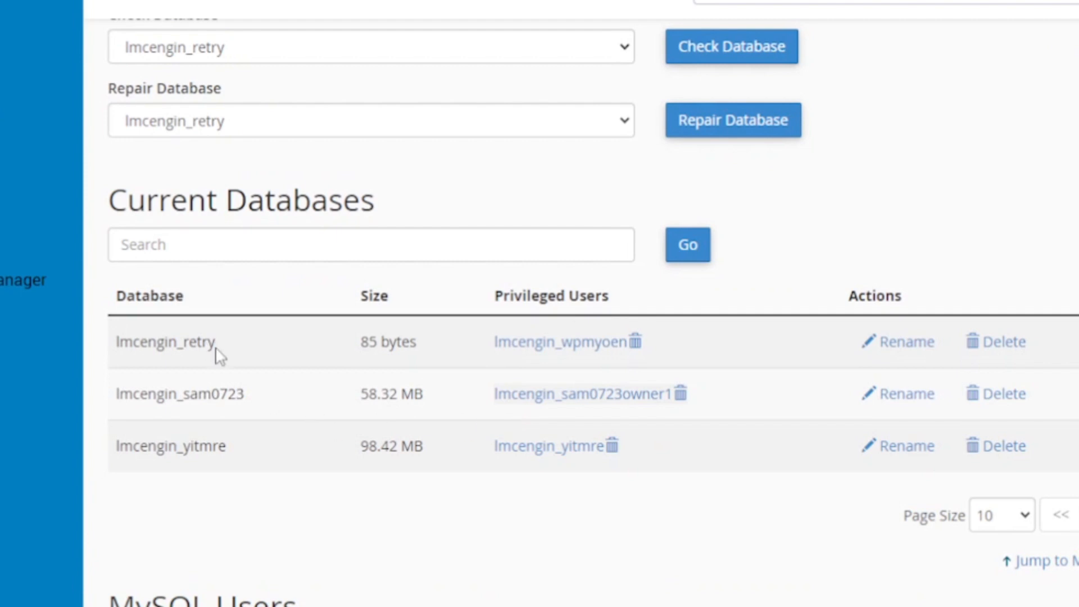
left_click_drag(219, 355, 115, 362)
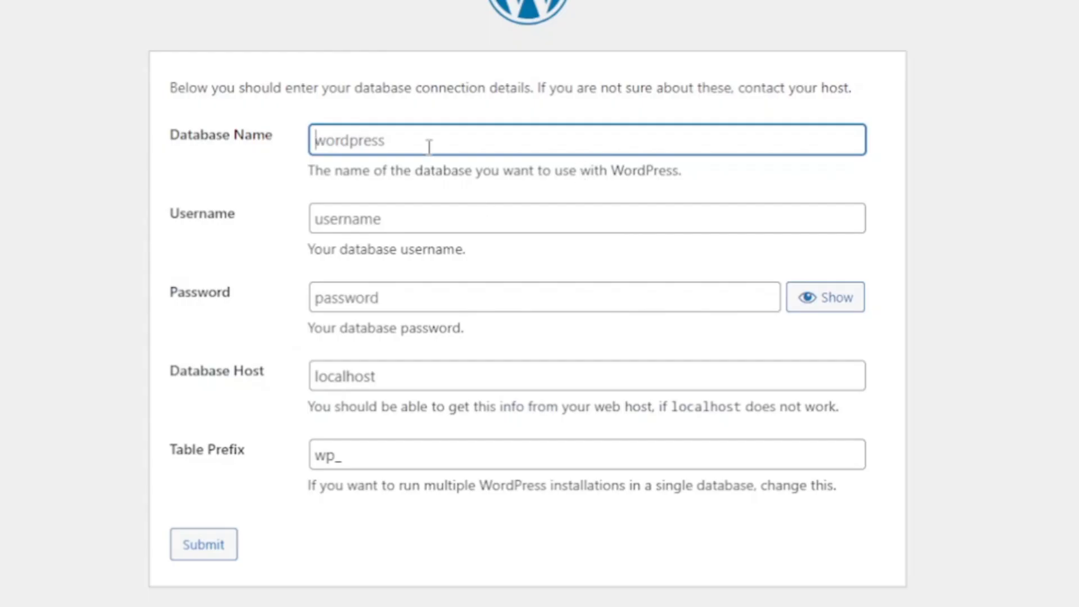
type("lmcengin_retry")
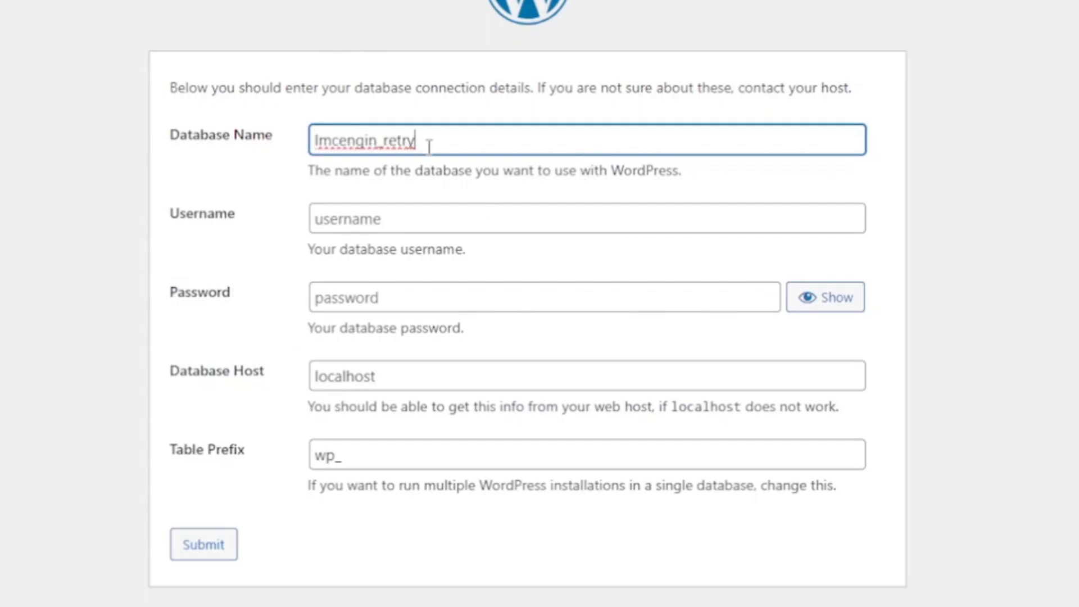
left_click(339, 222)
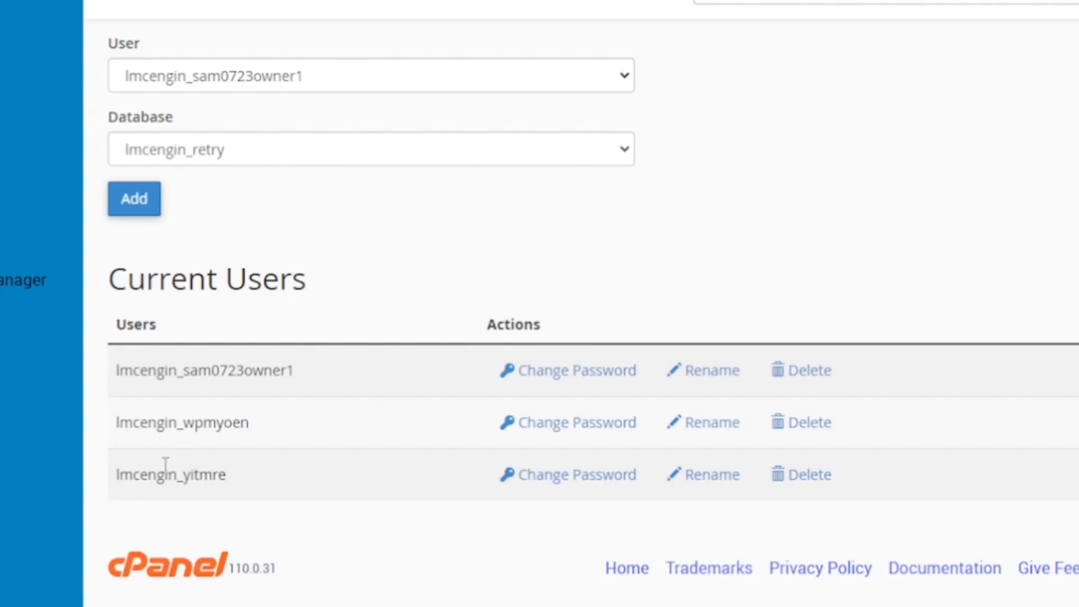
left_click_drag(114, 427, 260, 438)
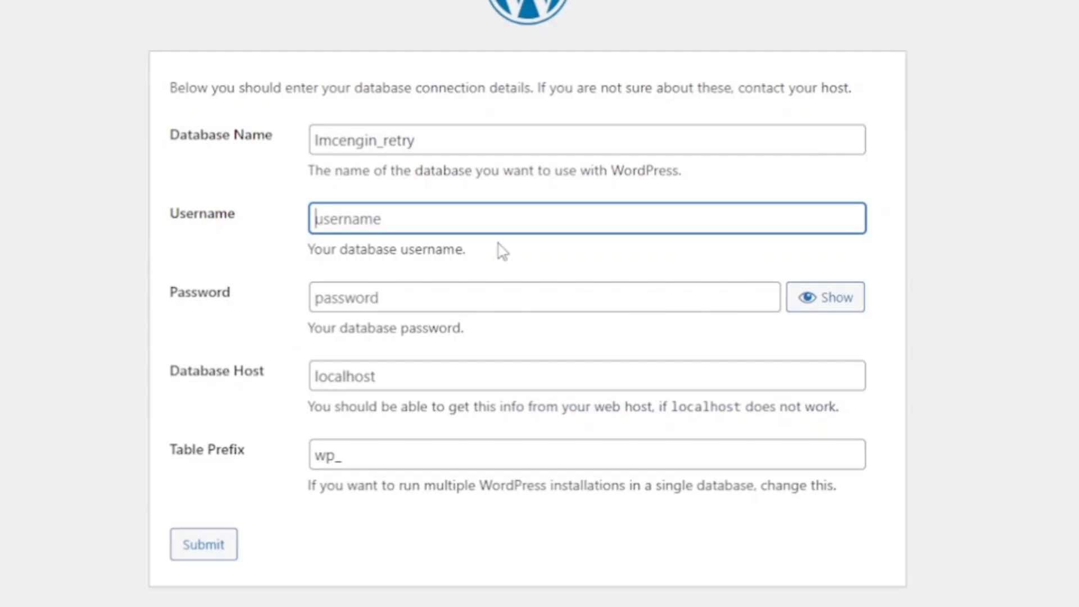
key("ctrl+v")
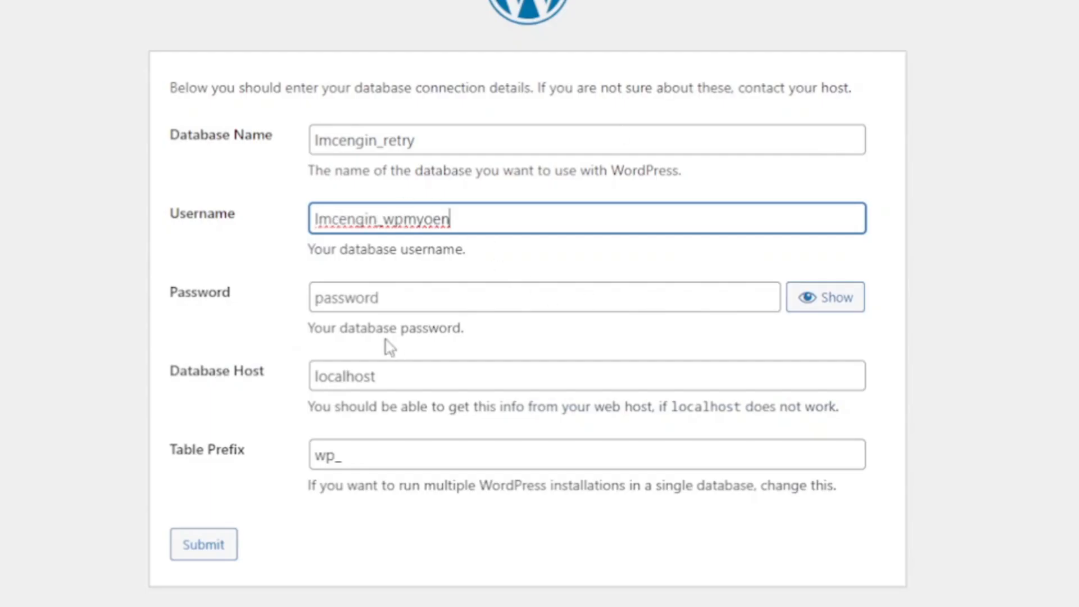
- Paste the saved database password from Notepad, change the table prefix to wpb_, and submit
left_click(354, 306)
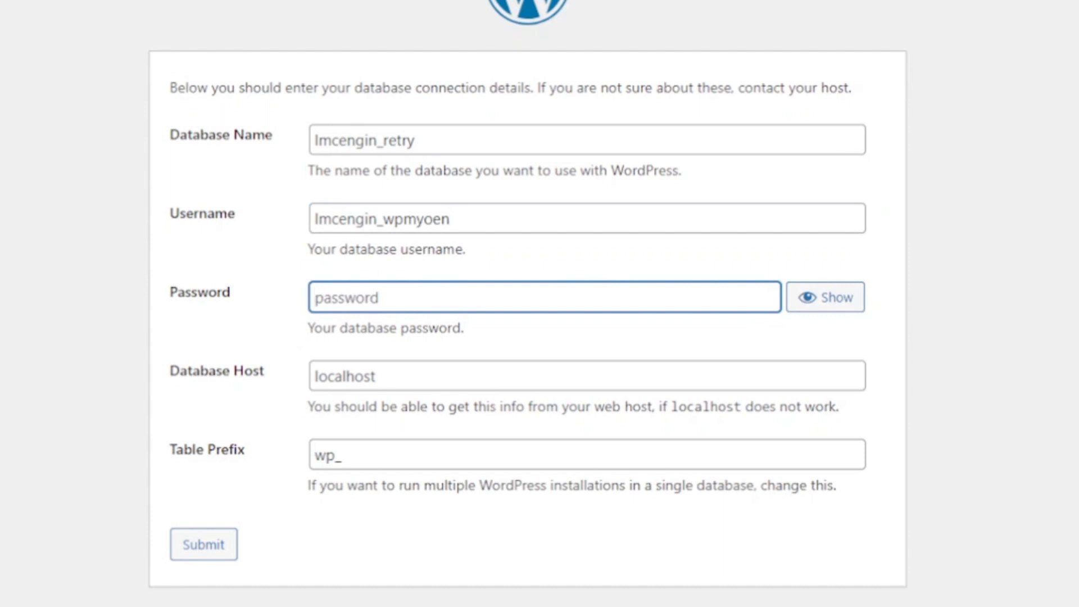
key("alt+Tab")
key("ctrl+a")
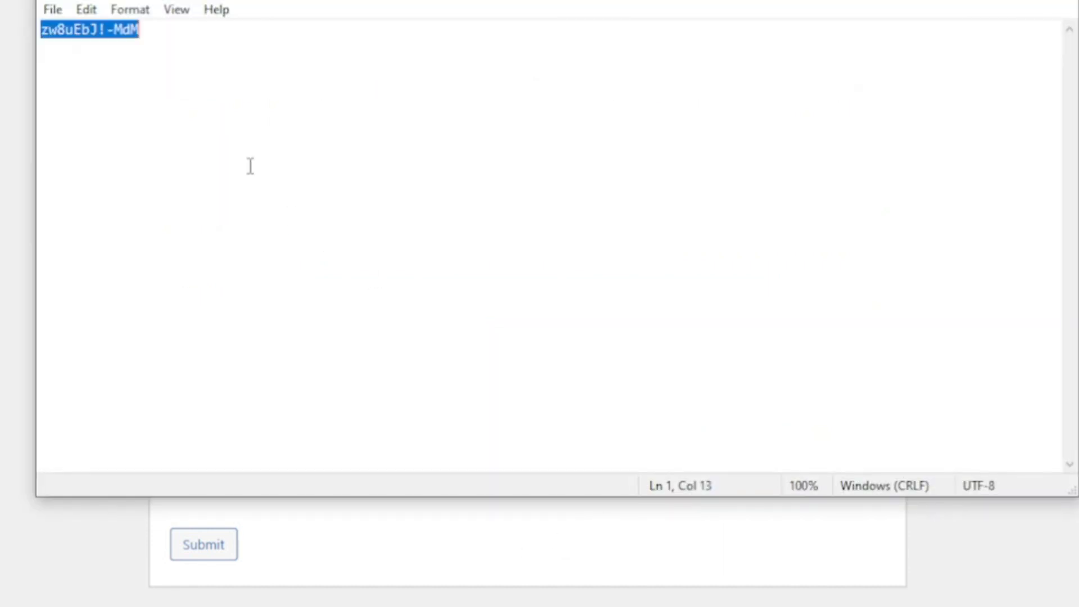
key("alt+Tab")
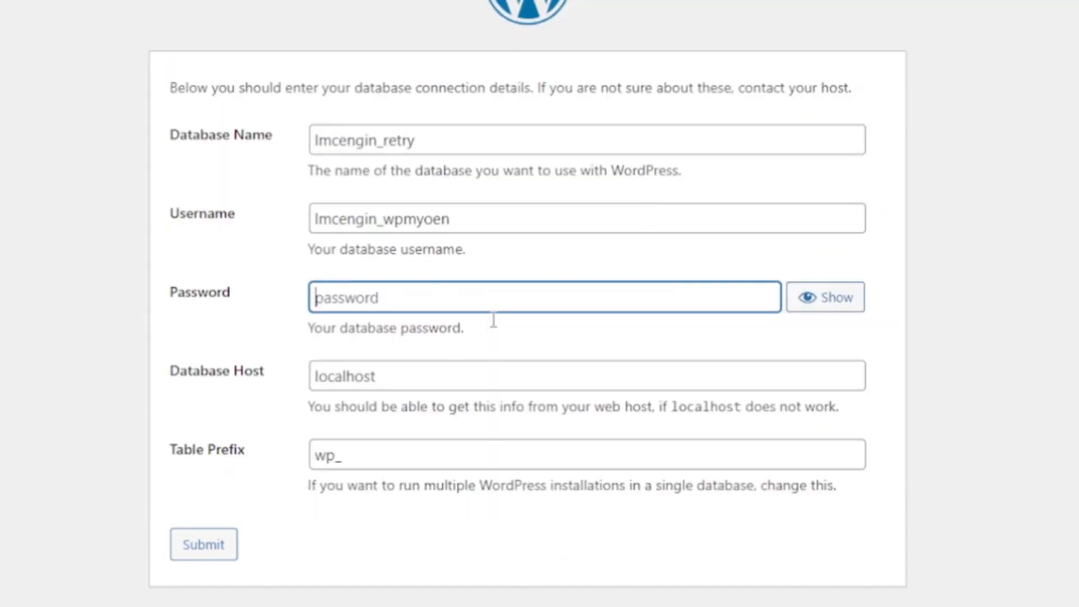
key("ctrl+v")
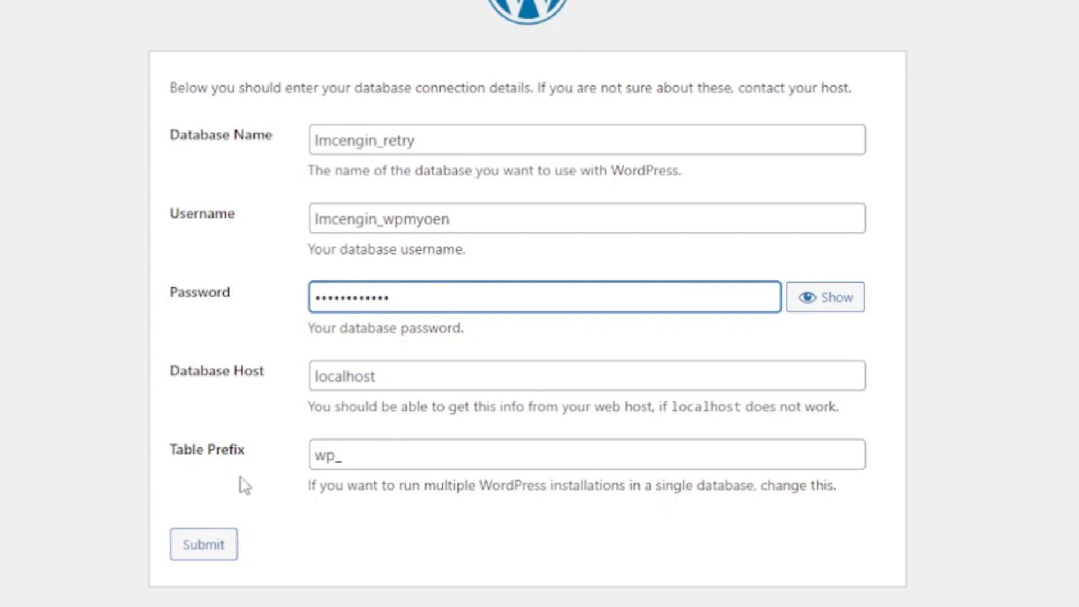
left_click(336, 456)
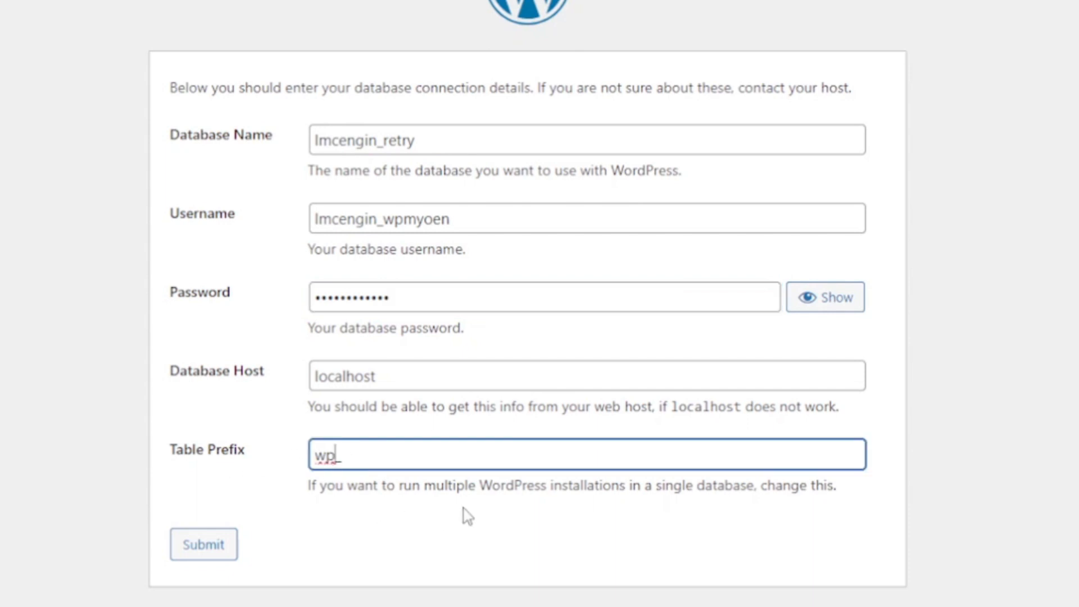
type("ben")
left_click(216, 548)
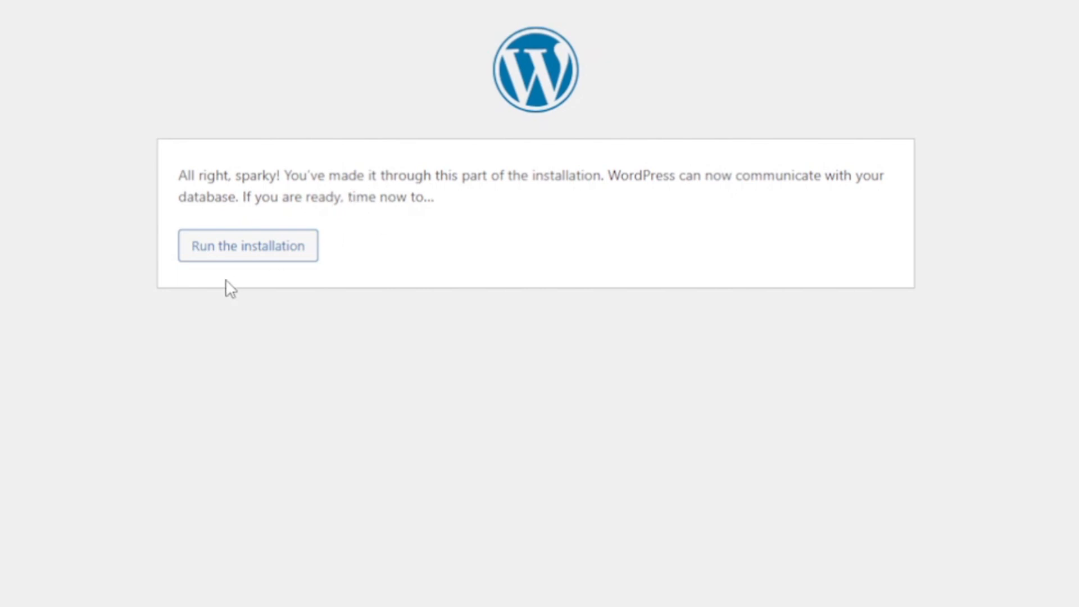
- Run the installation and set the site title to 'LMC Engineering'
left_click(240, 252)
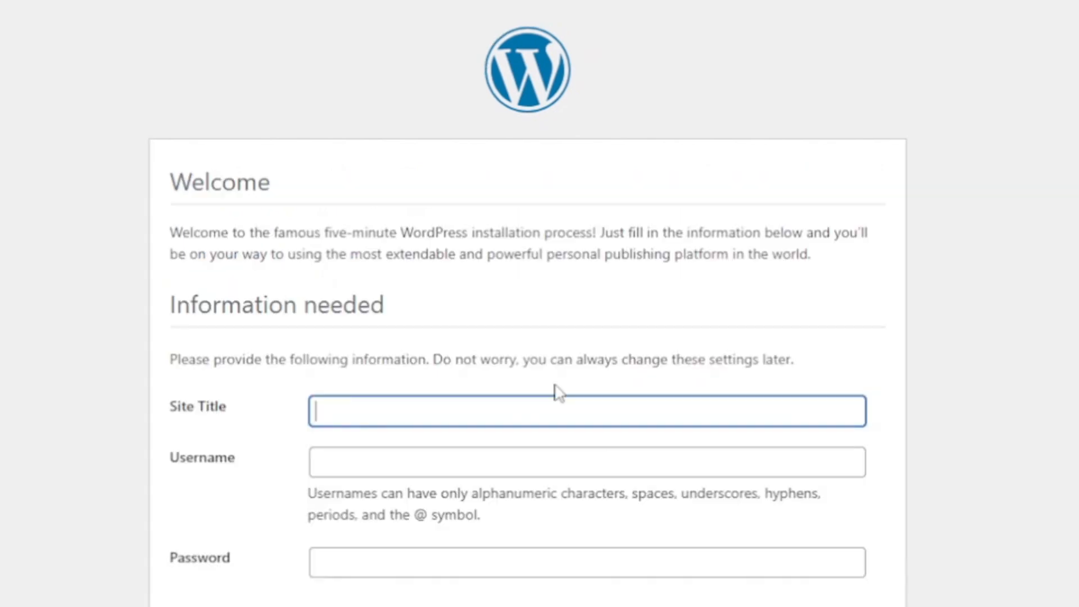
scroll(225, 464, "down", 4)
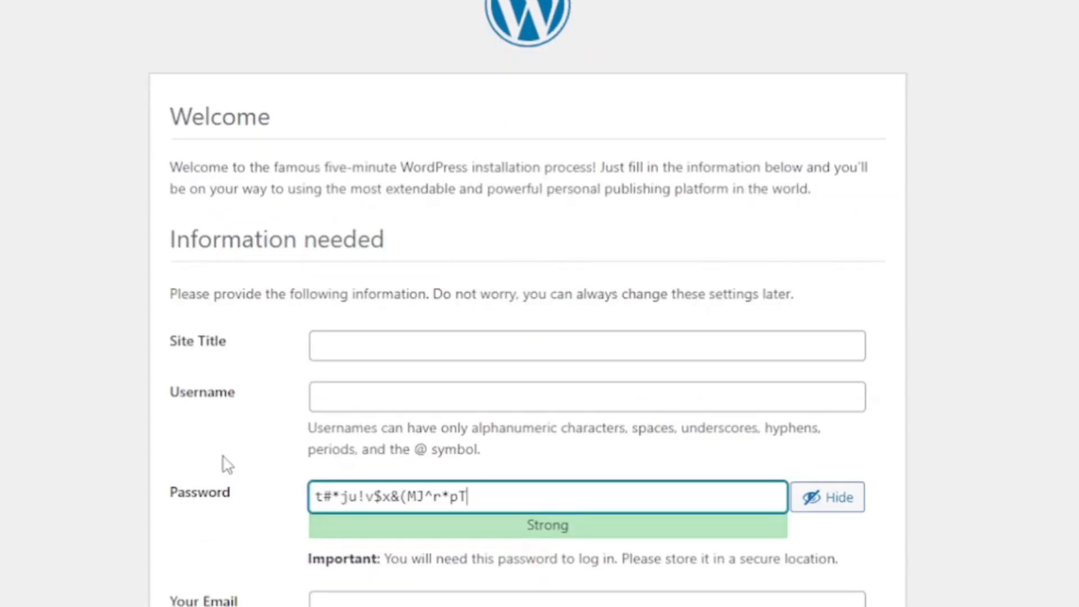
left_click(340, 204)
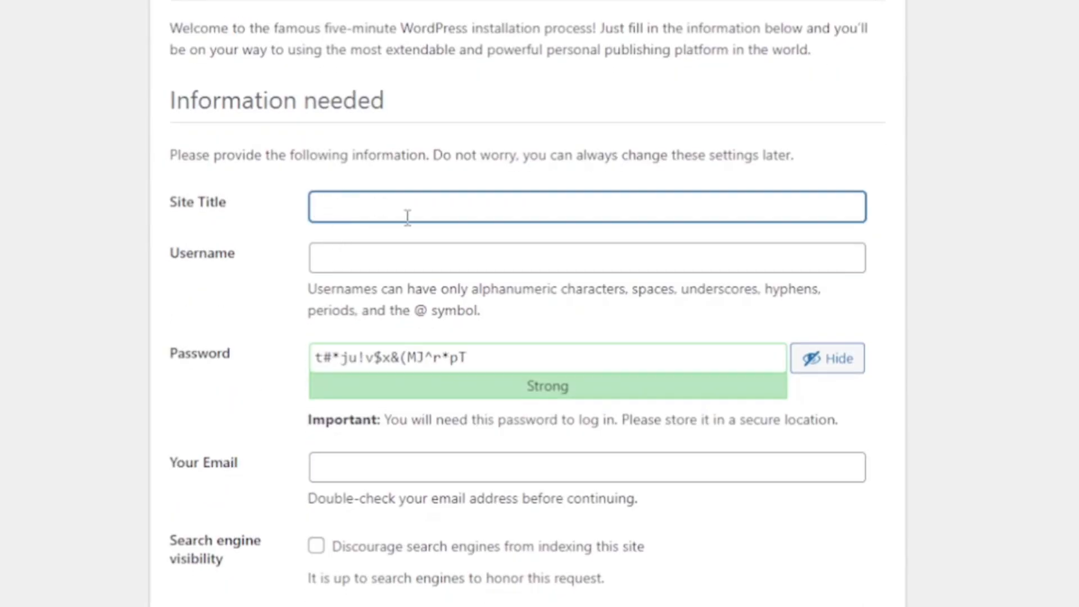
type("LMC Engineering")
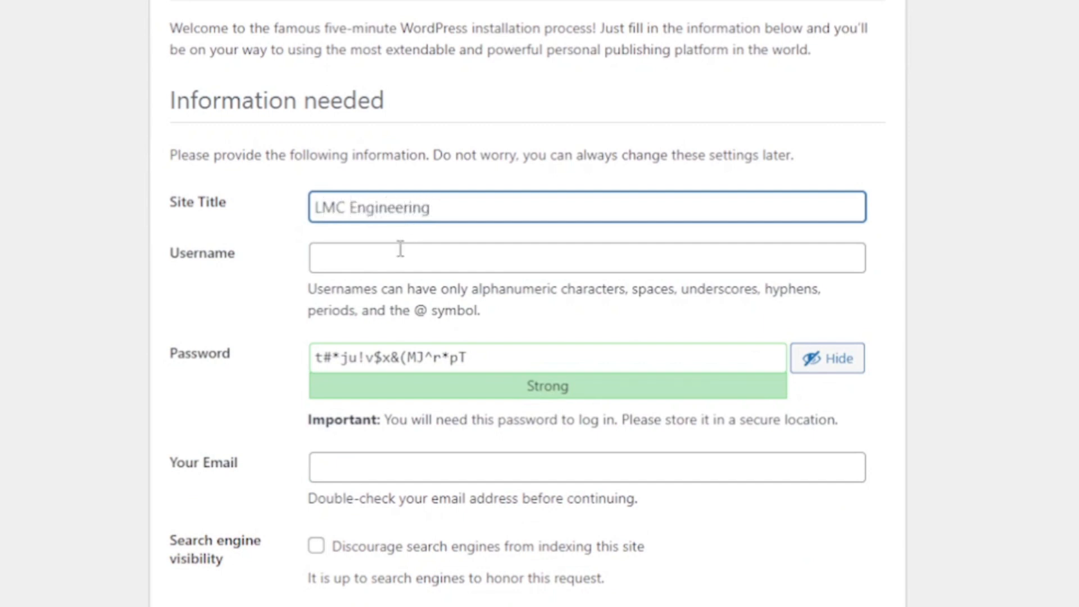
- Enter the admin username and select the entire generated password
left_click(361, 256)
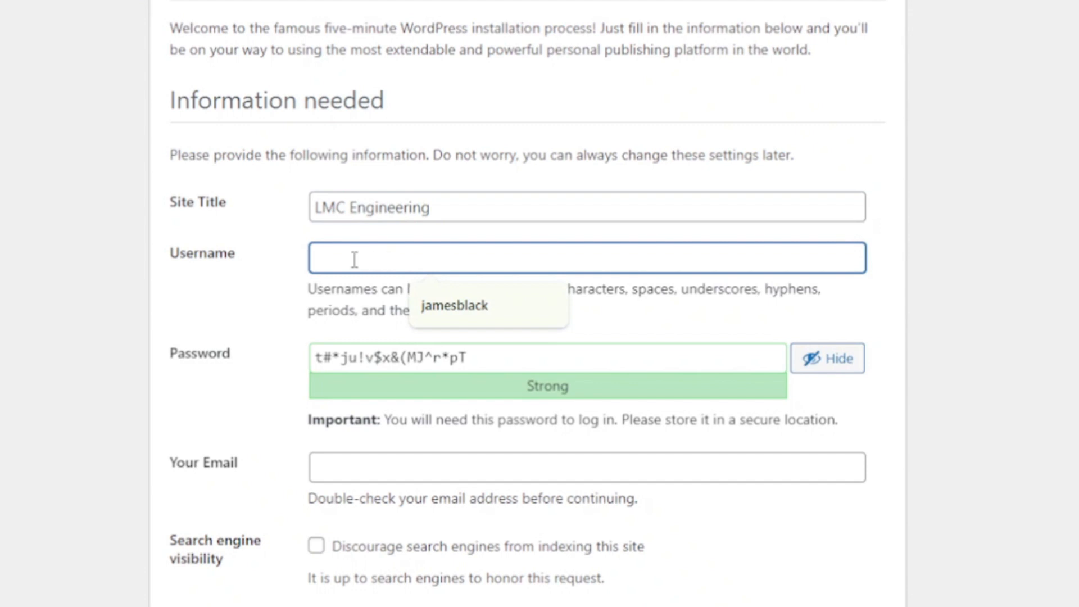
type("my")
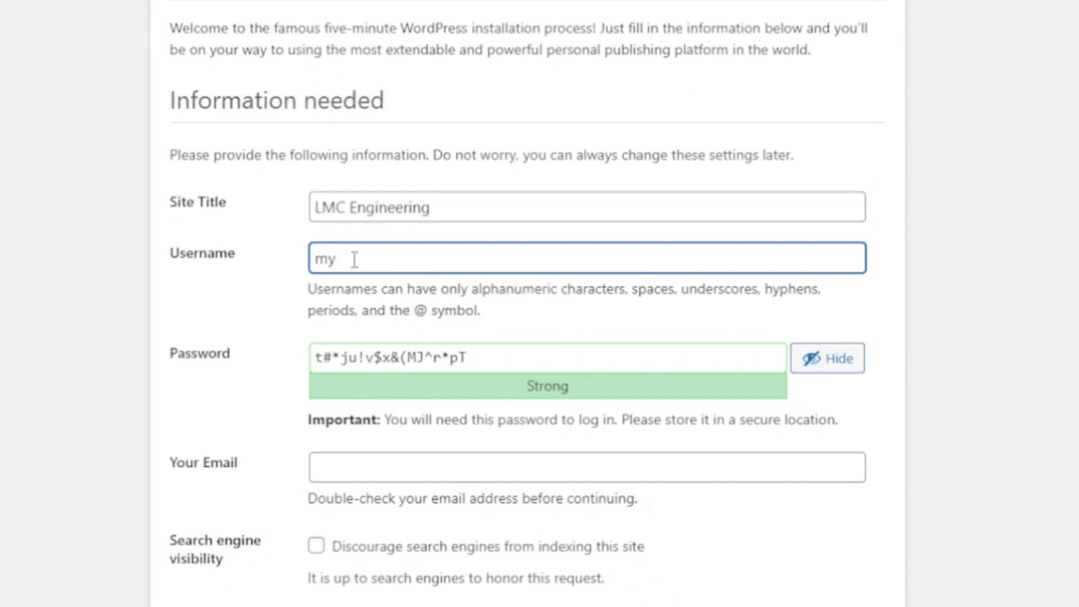
type("owner")
left_click(191, 402)
scroll(191, 402, "down", 1)
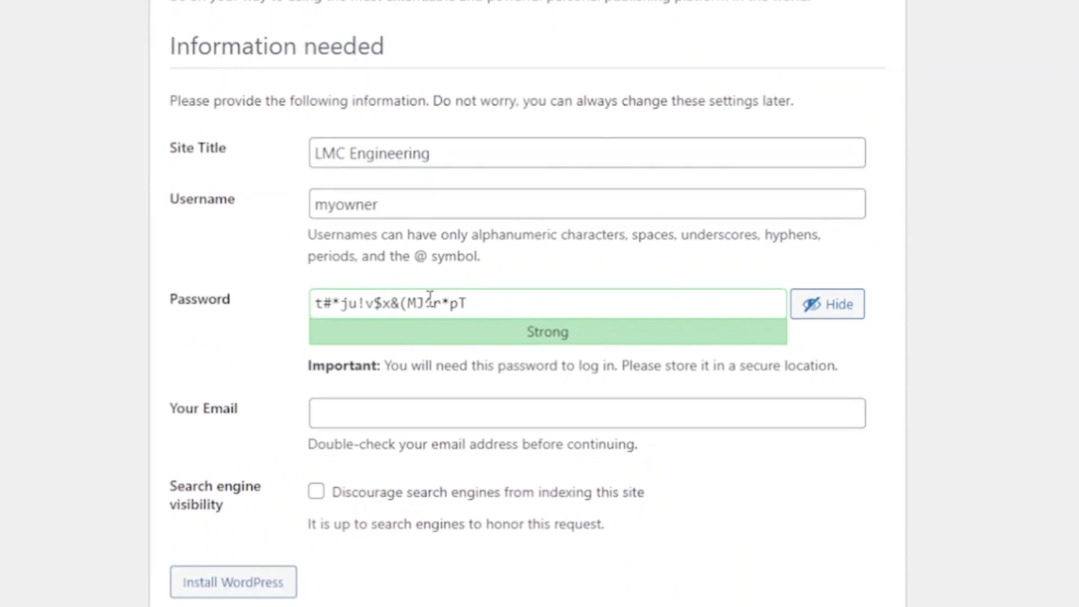
left_click(408, 310)
key("ctrl+a")
key("ctrl+c")
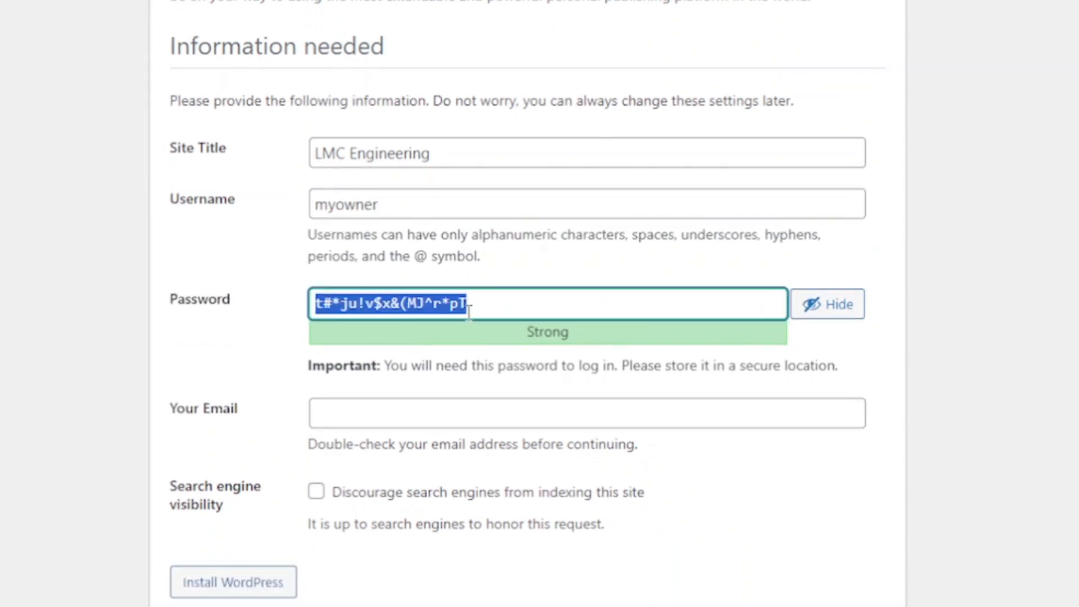
- Save the generated password in Notepad beneath a 'Wp Password' label, then switch back to the browser
key("alt+Tab")
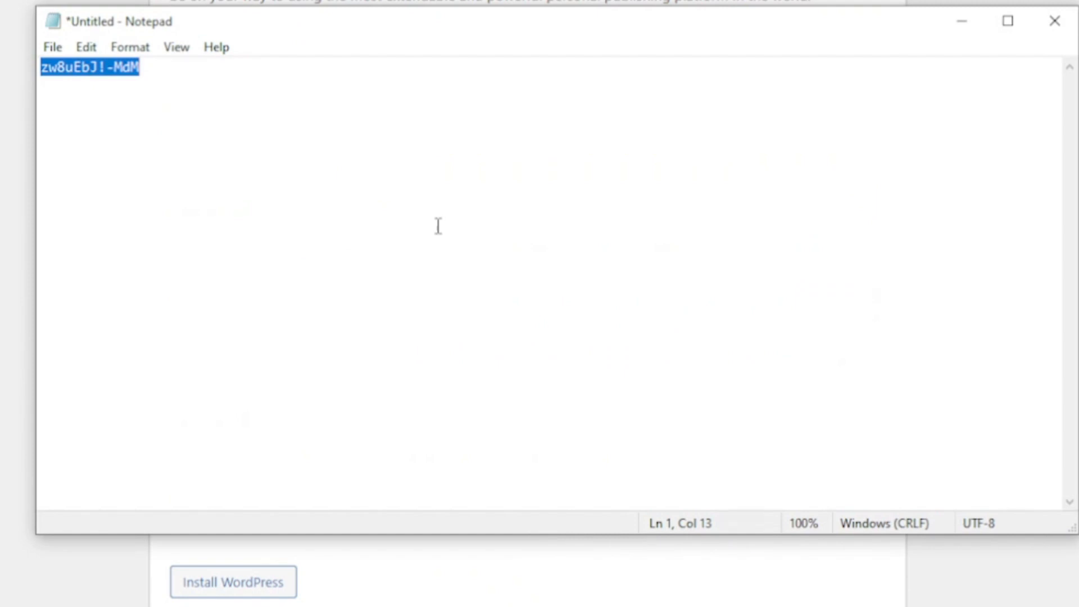
left_click(268, 78)
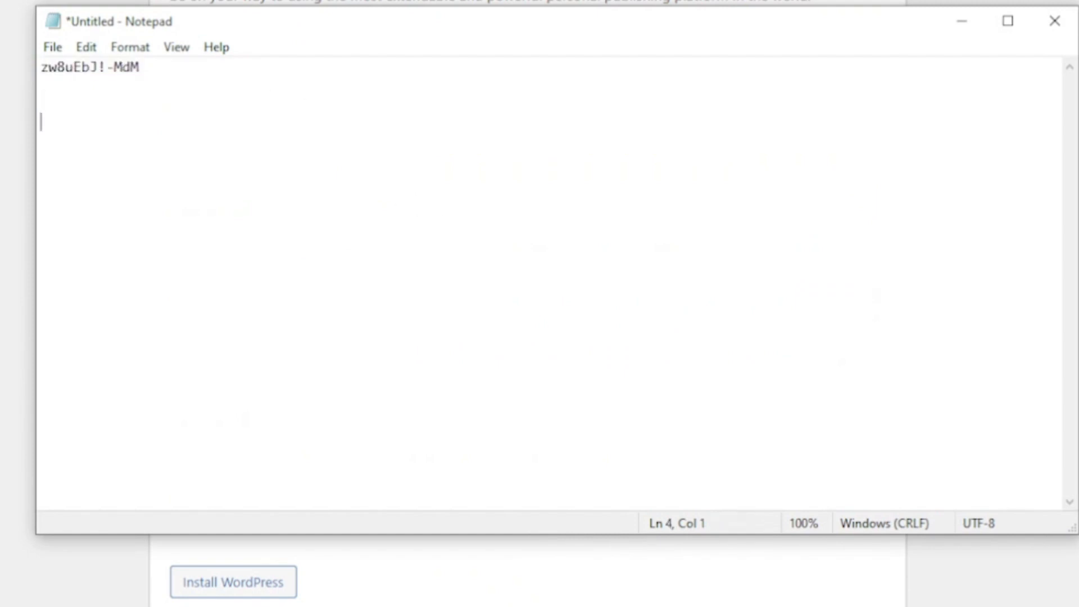
type("Wp Password")
key("Return")
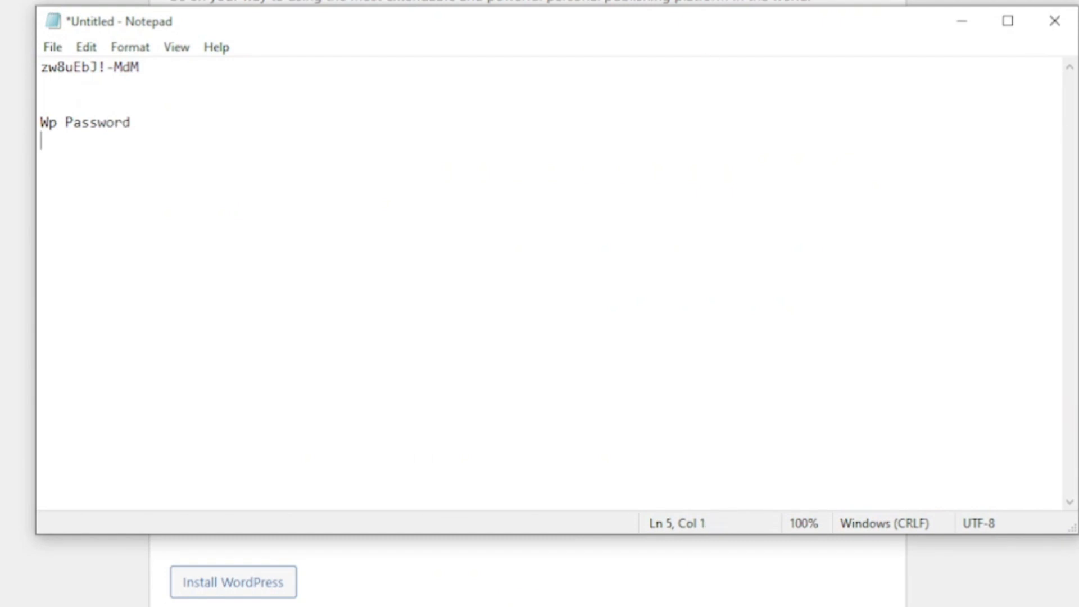
key("ctrl+v")
key("alt+Tab")
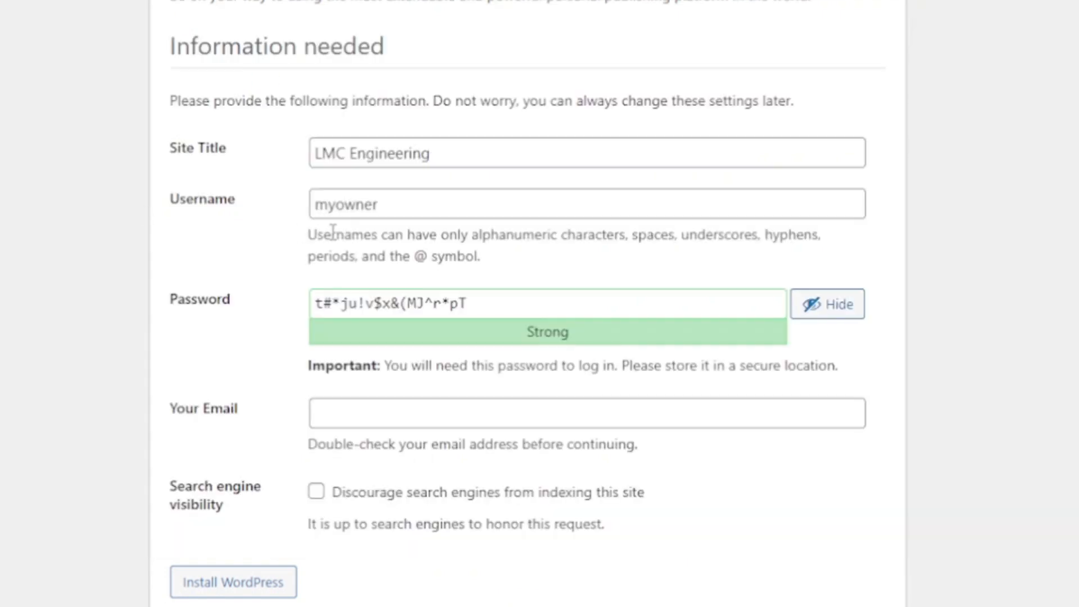
- Fill in the admin e-mail address and install WordPress
left_click(365, 204)
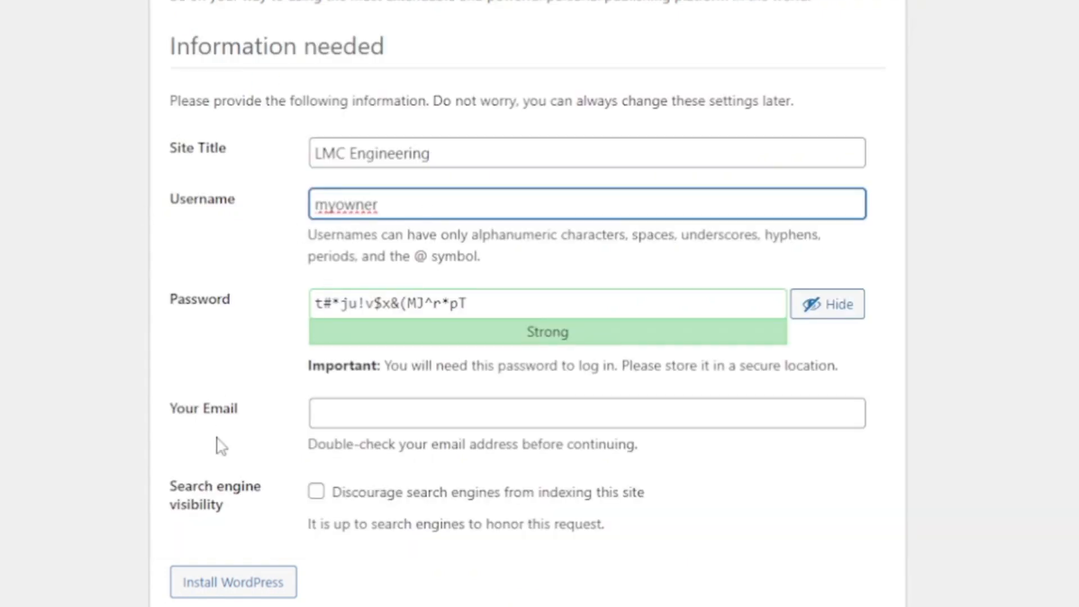
left_click(373, 413)
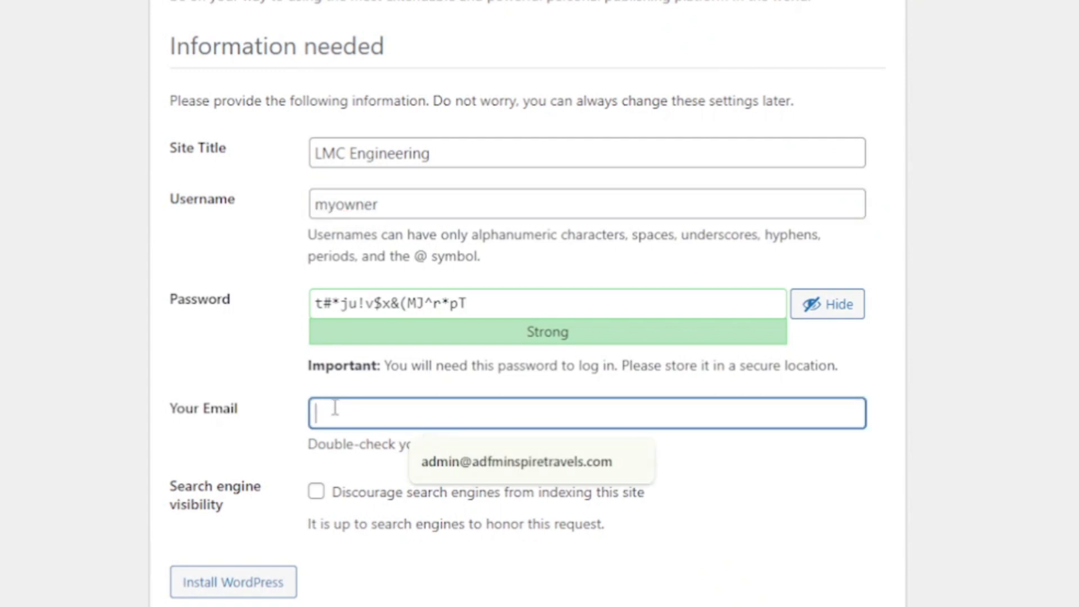
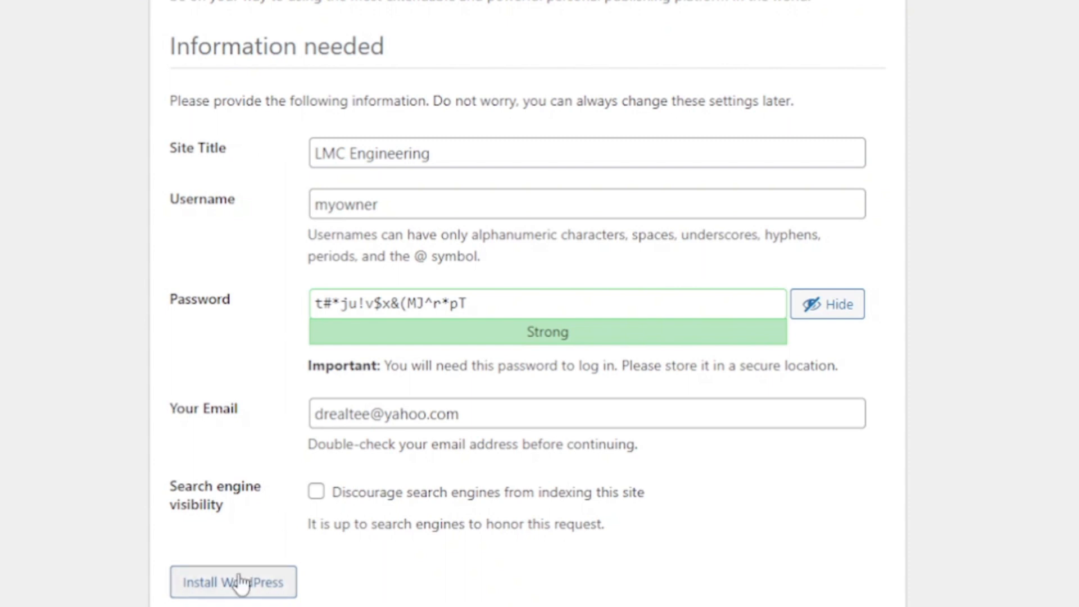
left_click(213, 583)
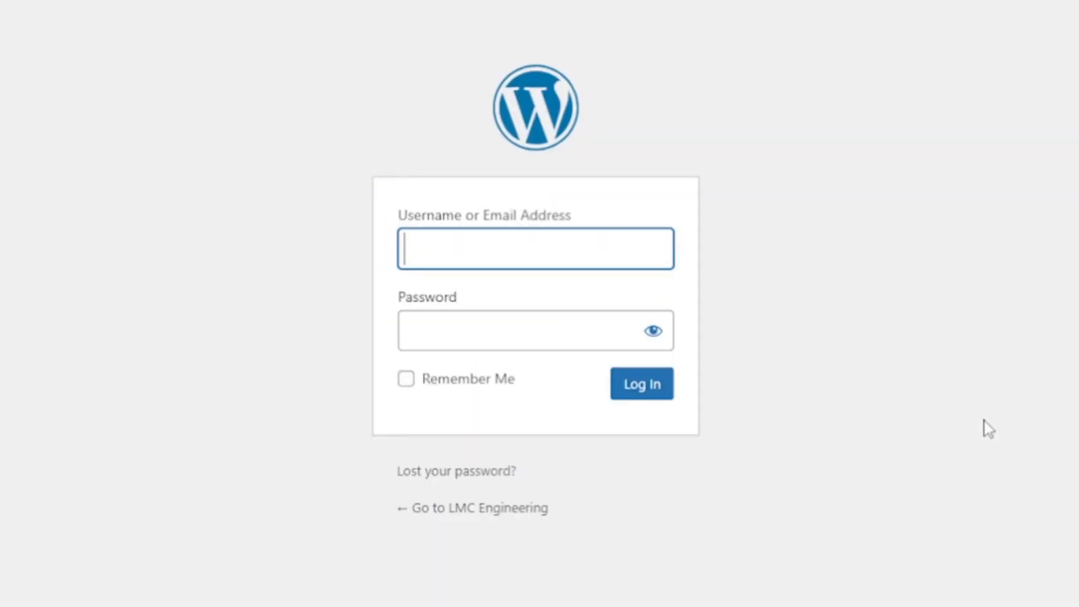
- Log in with the admin username and the WordPress password copied from Notepad
left_click(478, 253)
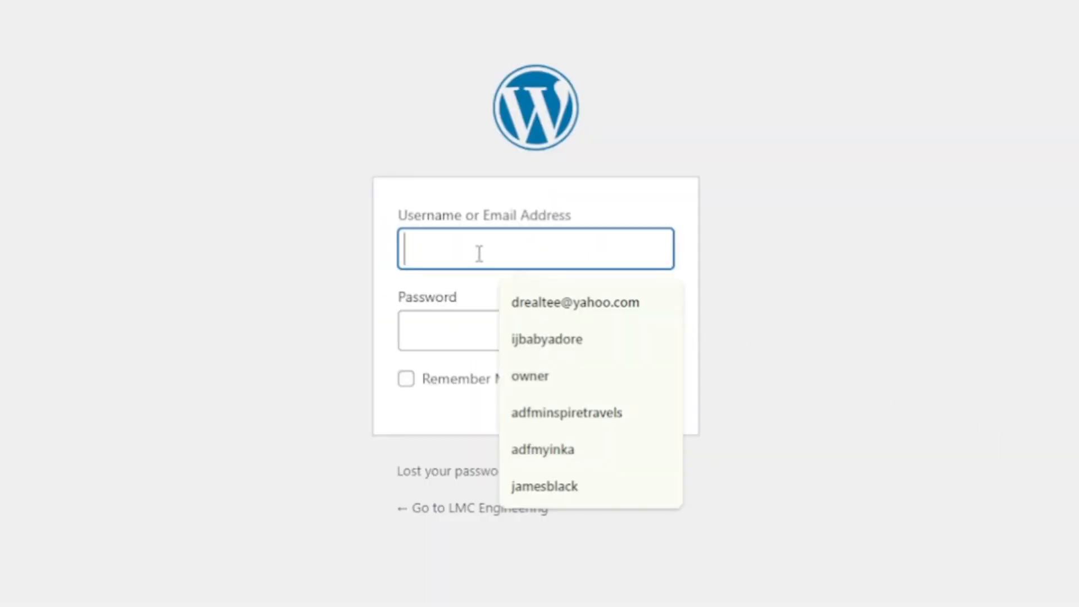
type("myowner")
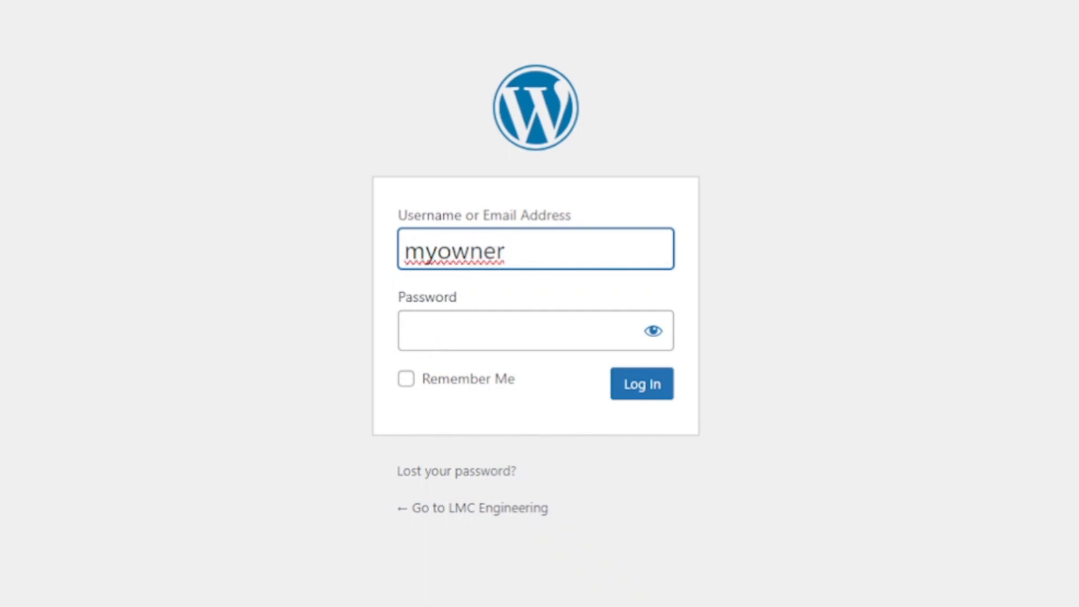
left_click(499, 603)
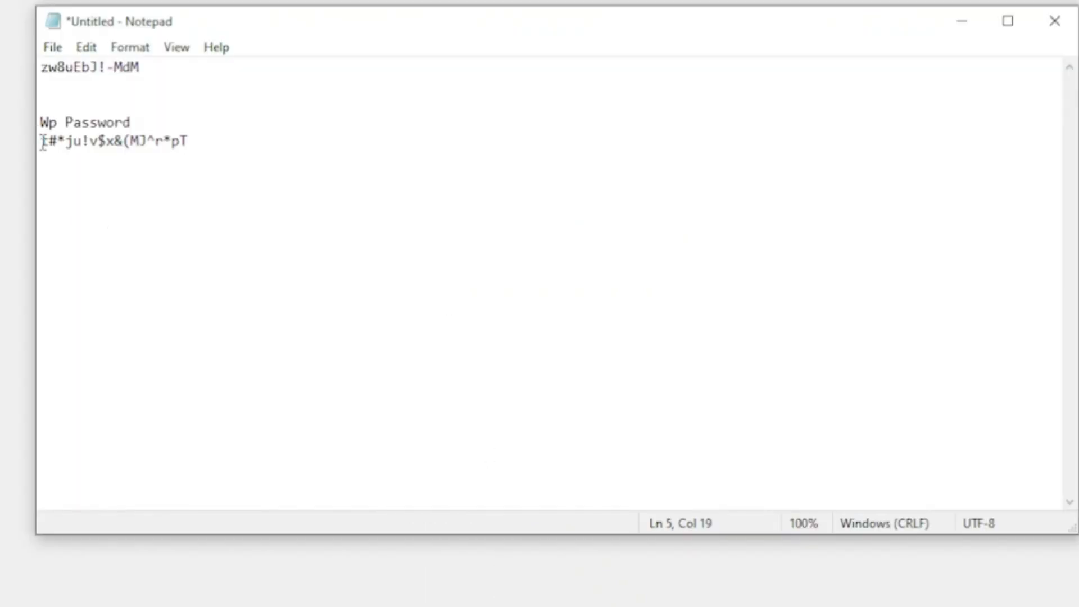
left_click_drag(43, 142, 265, 134)
key("ctrl+c")
key("alt+Tab")
left_click(427, 329)
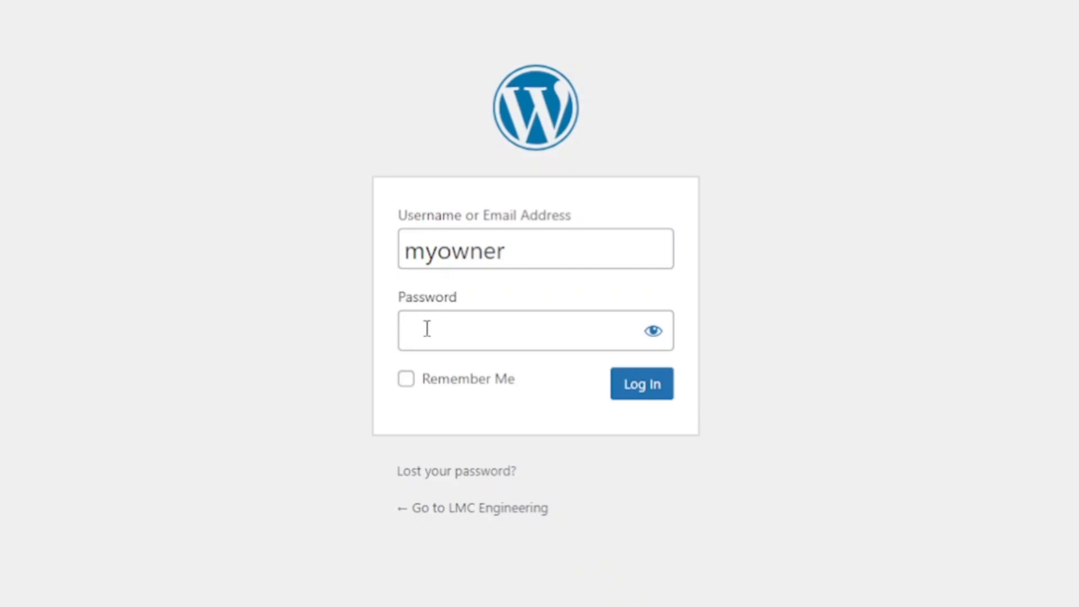
key("ctrl+v")
left_click(637, 389)
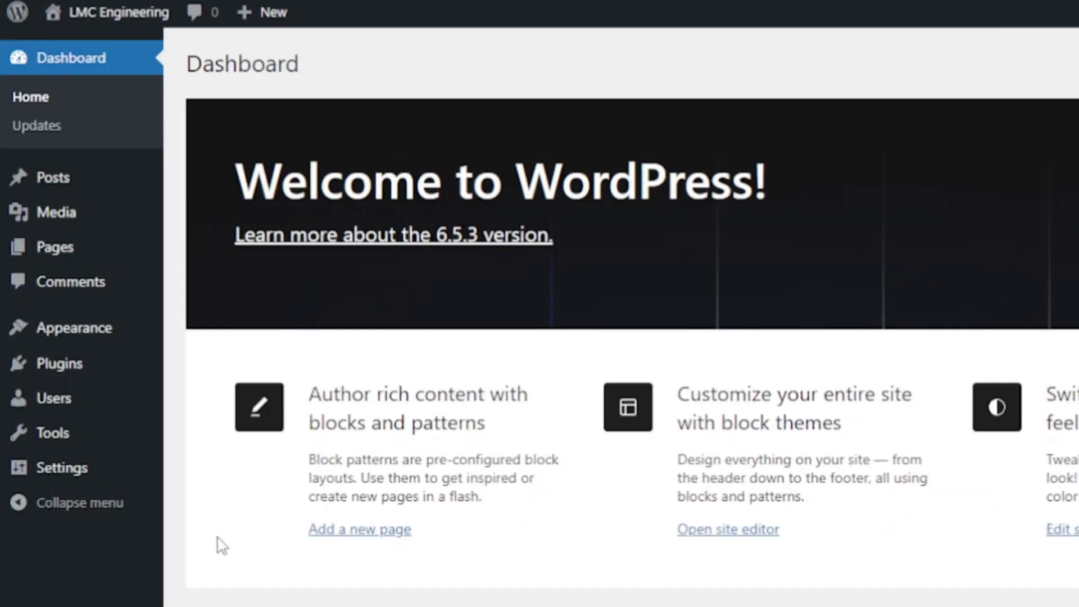
- Scroll through the Dashboard and the live LMC Engineering homepage, then return to its top
scroll(221, 544, "down", 10)
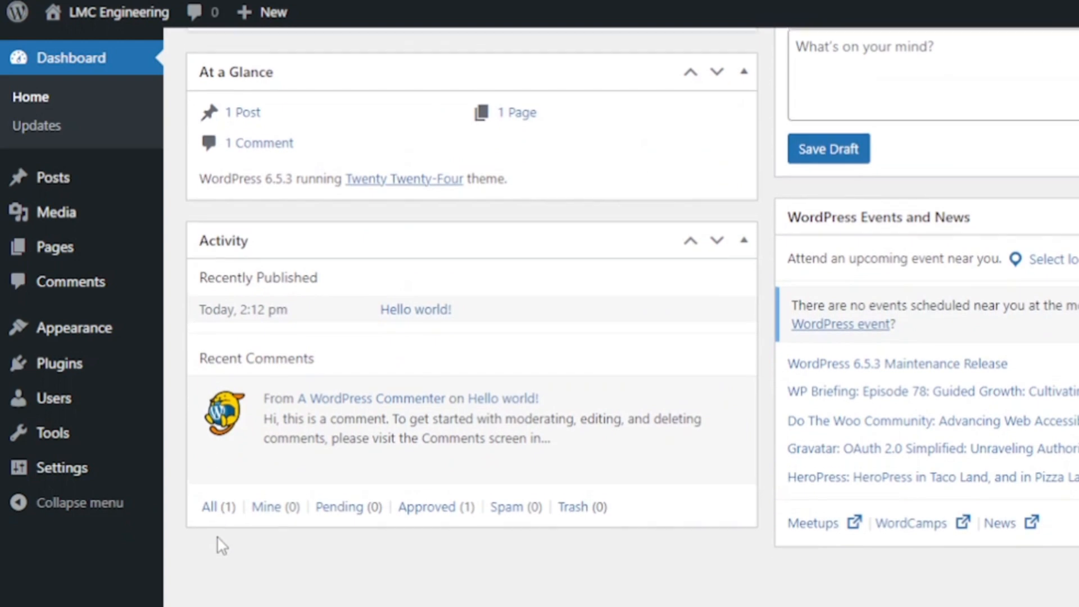
scroll(221, 544, "up", 10)
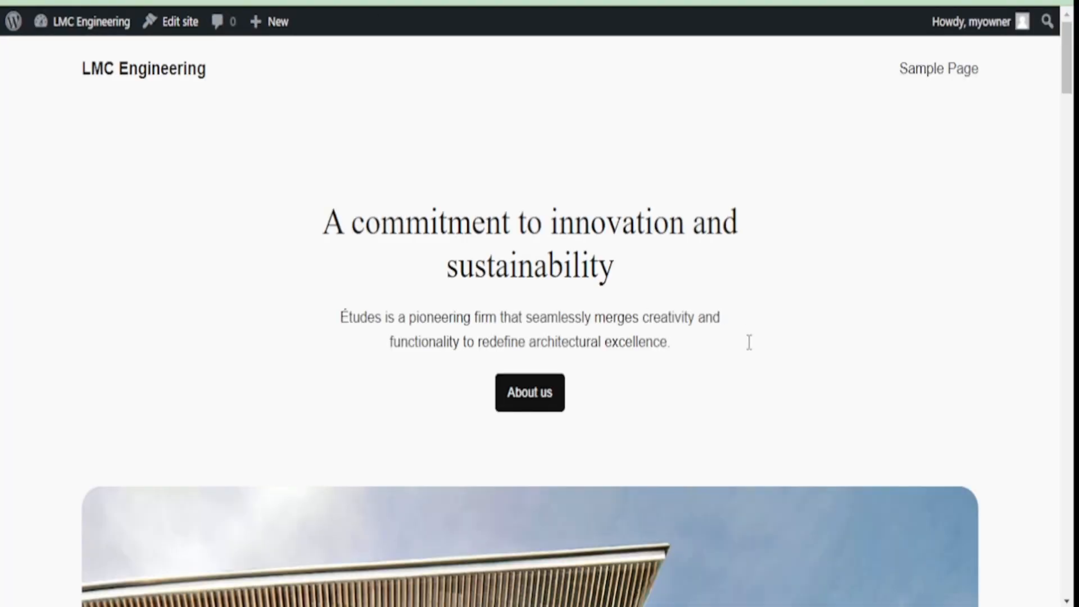
scroll(817, 372, "down", 8)
scroll(816, 372, "up", 8)
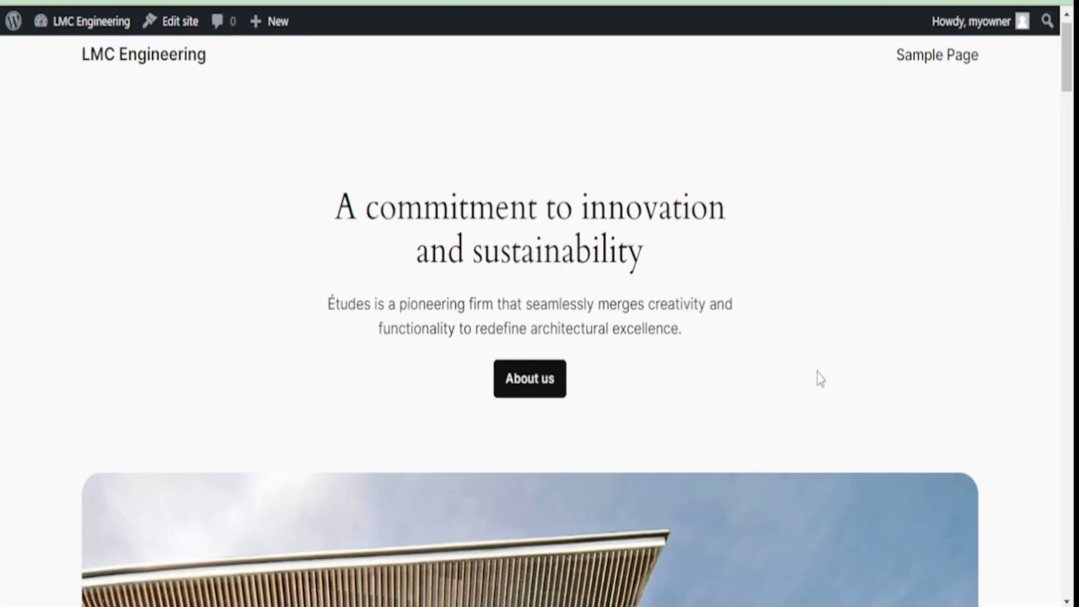
scroll(817, 372, "down", 5)
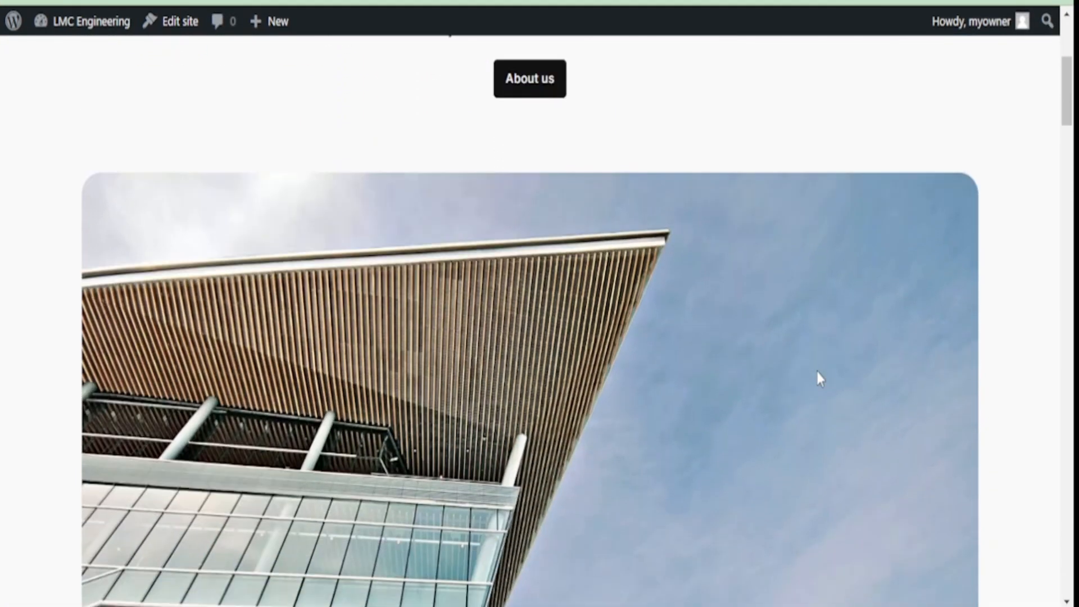
scroll(819, 377, "down", 11)
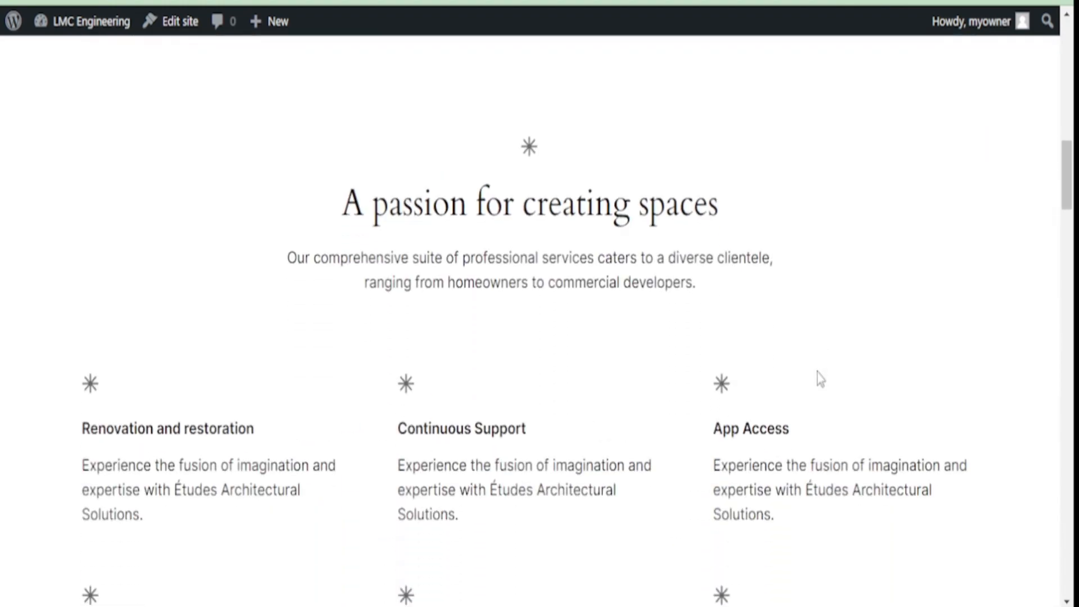
scroll(819, 377, "down", 12)
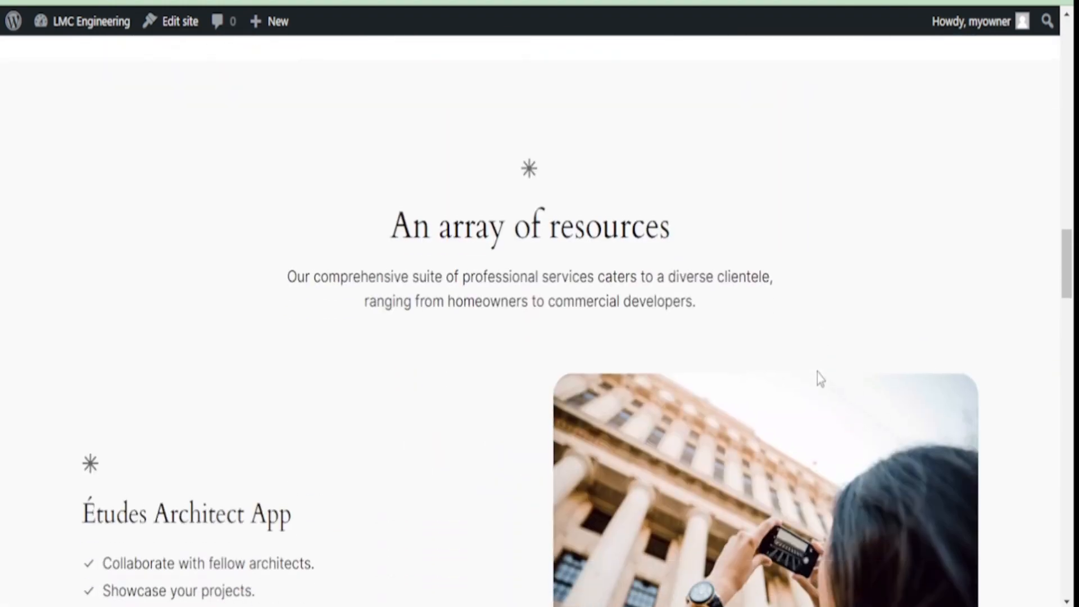
scroll(817, 372, "down", 15)
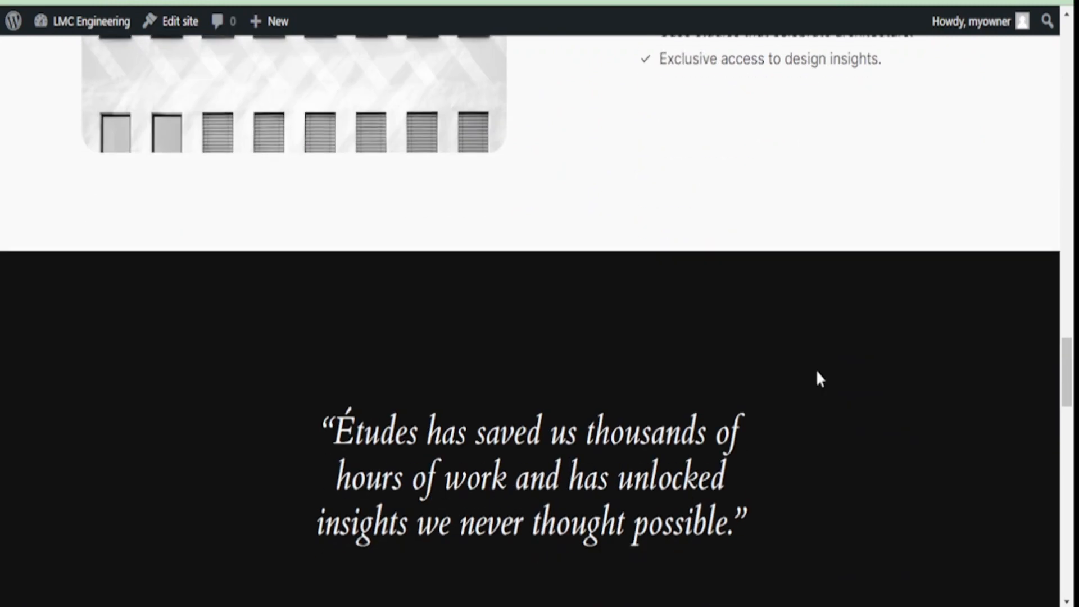
scroll(817, 372, "down", 14)
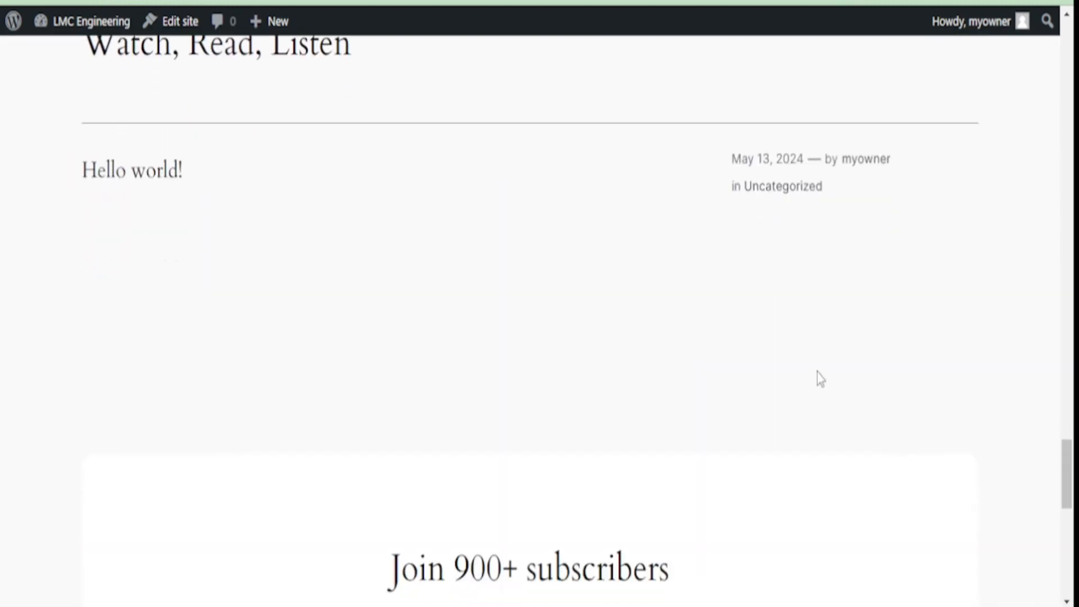
scroll(817, 373, "down", 4)
key("Home")
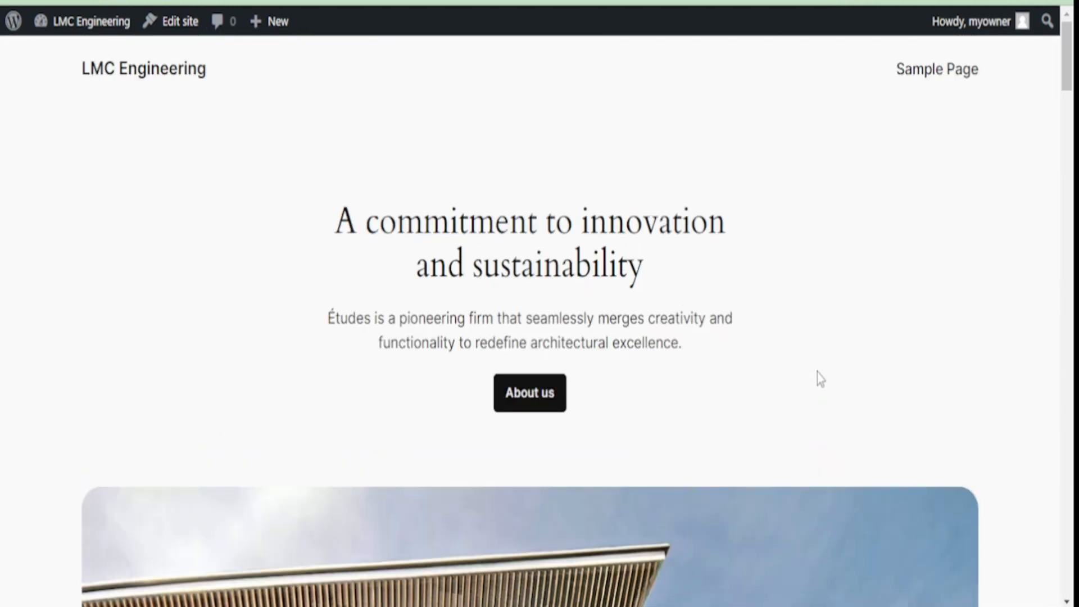